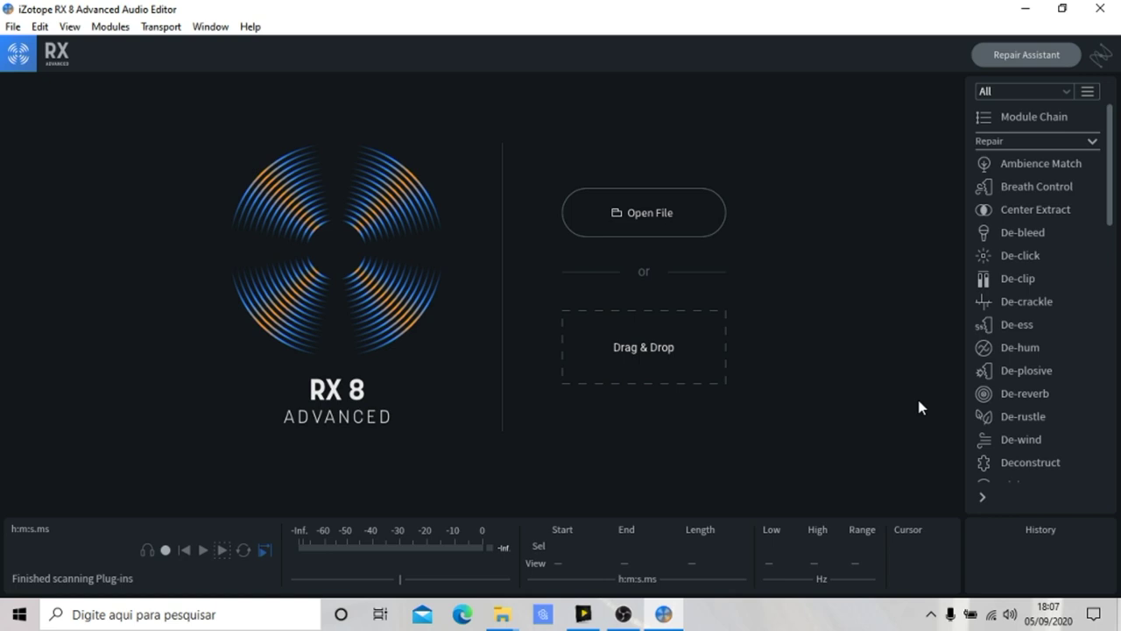
- Open the audio file "Gospel Internacional - sem direitos autorais 02 128 kbps.mp3" from the "músicas para o youtube" folder
key("ctrl+o")
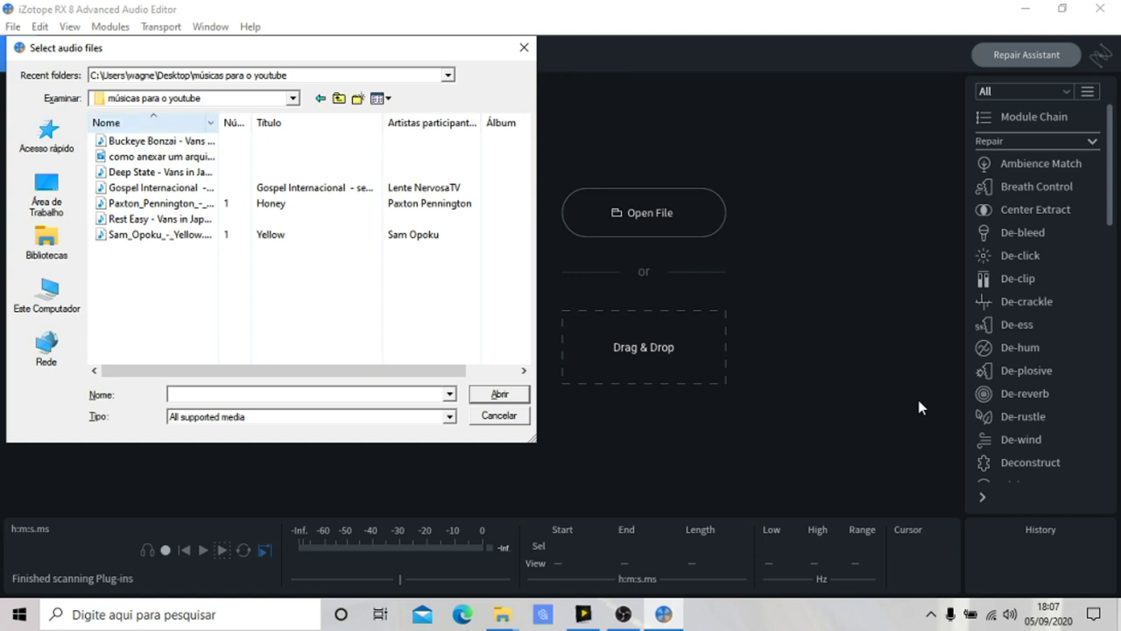
key("BackSpace")
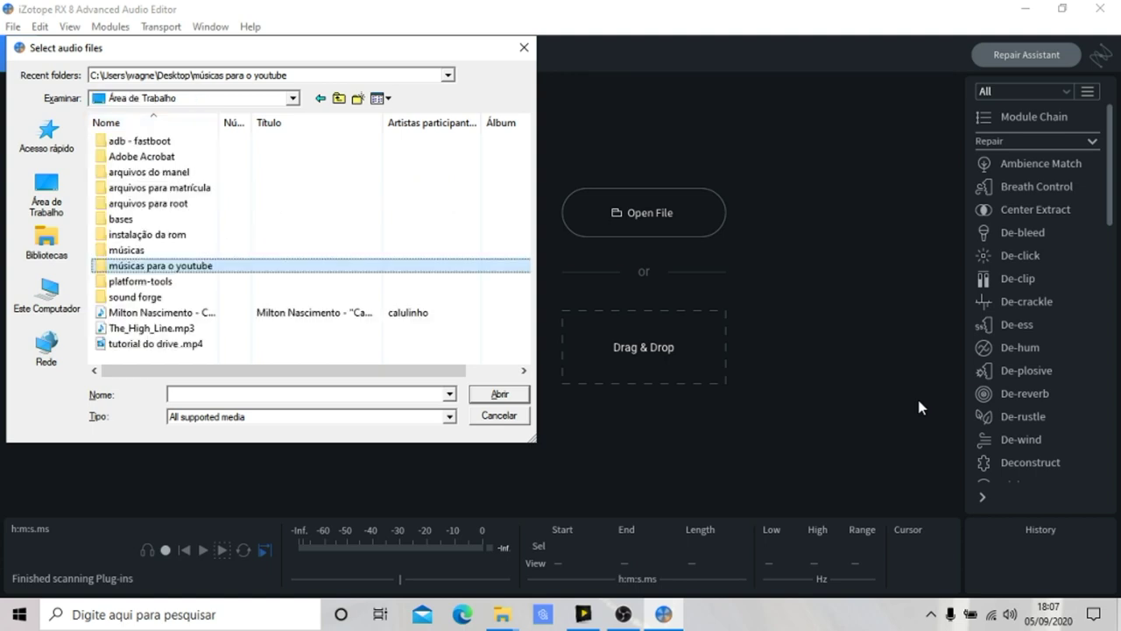
key("Return")
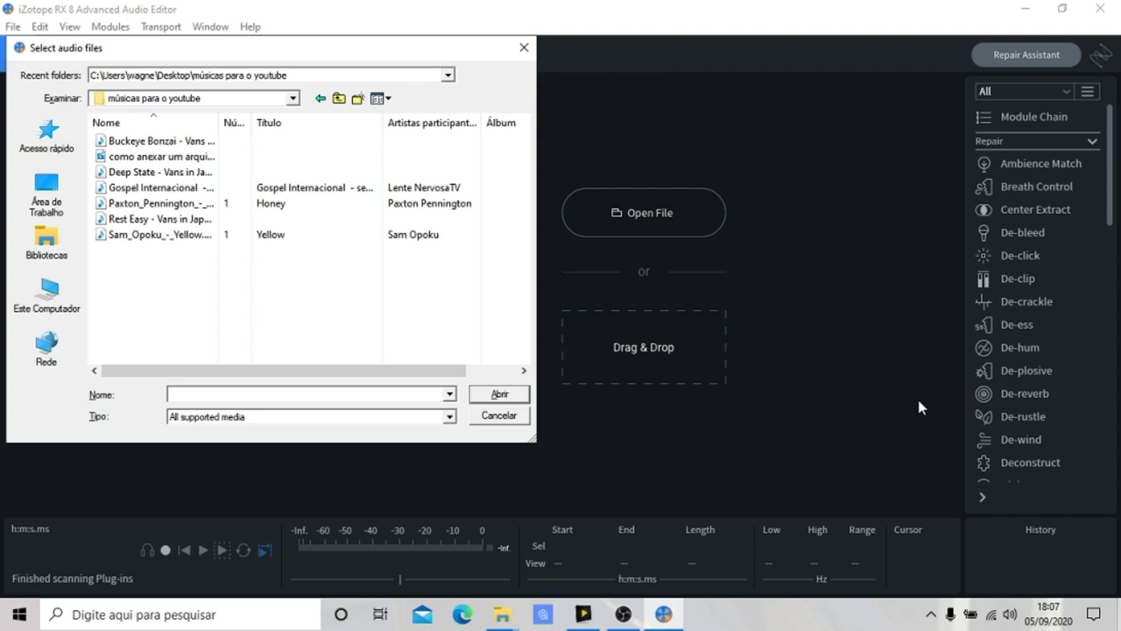
key("g")
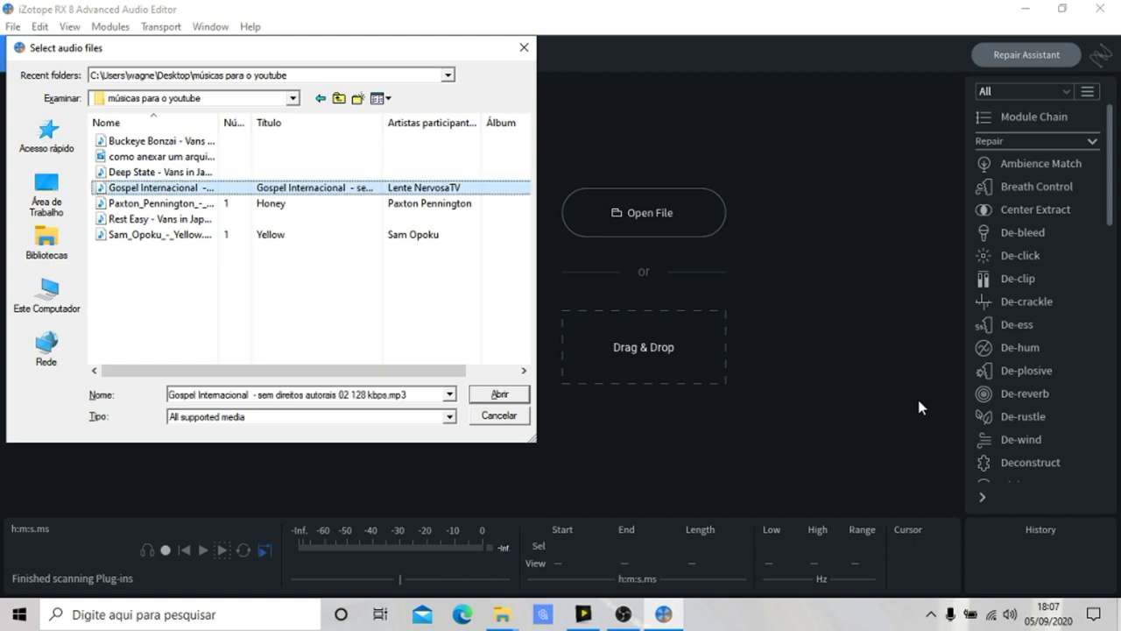
key("Return")
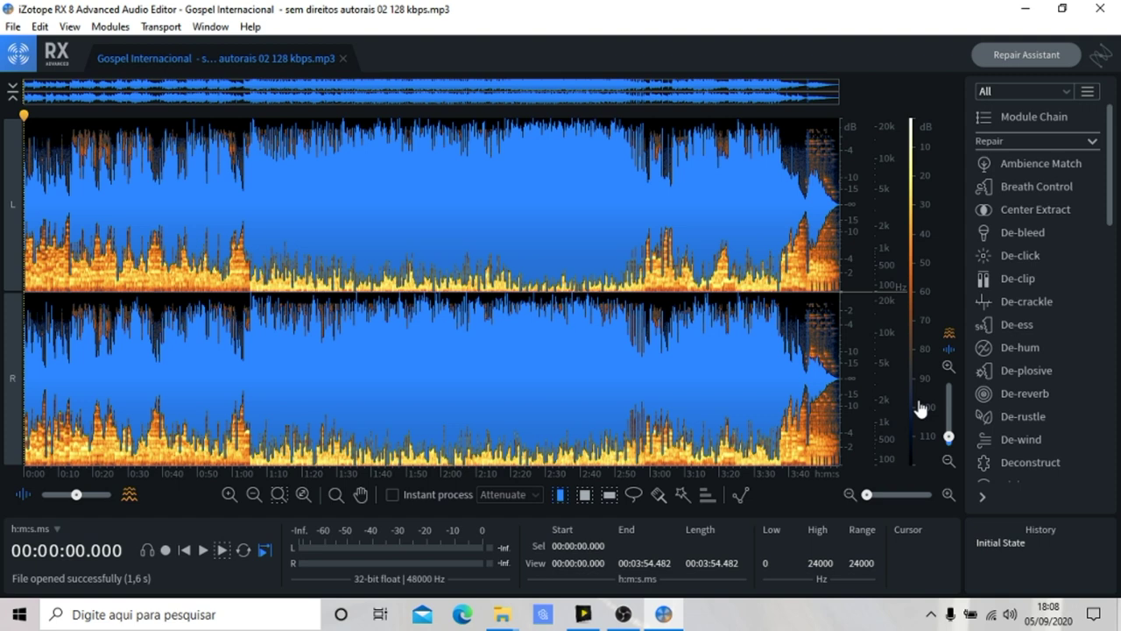
- Play the song in parts to hear the original vocals, stopping at about 43 seconds
key("space")
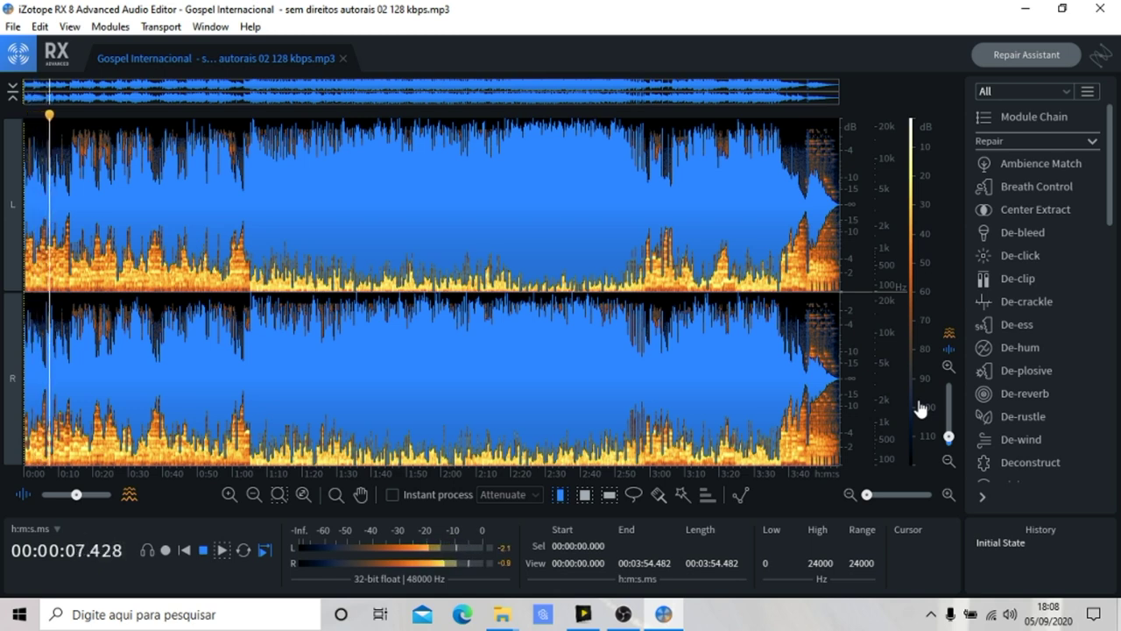
key("space")
key("space")
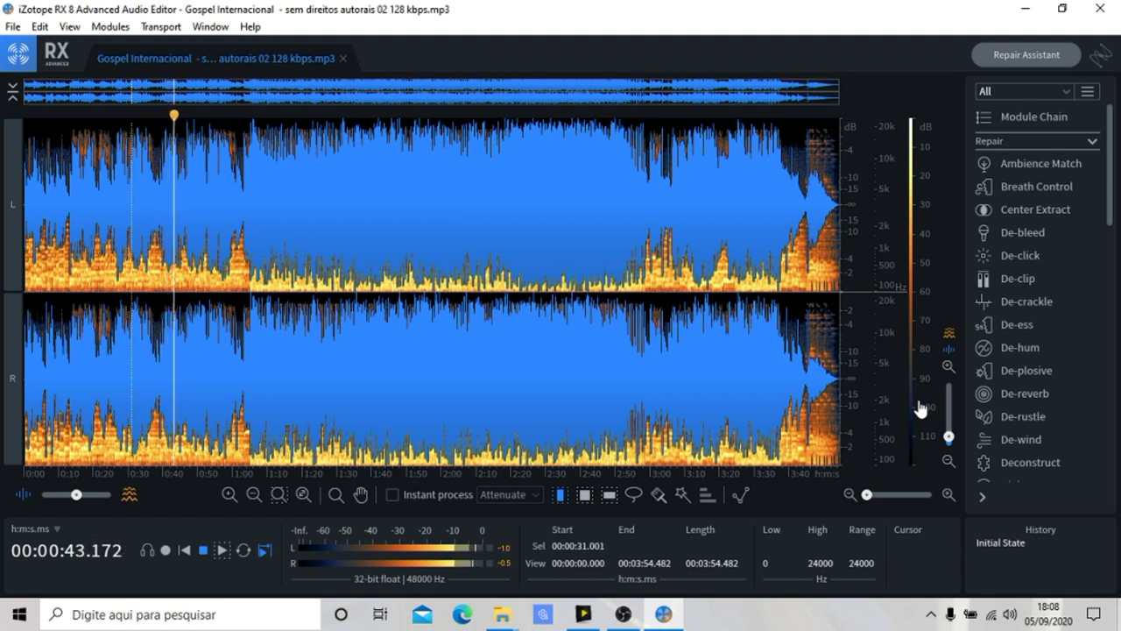
key("space")
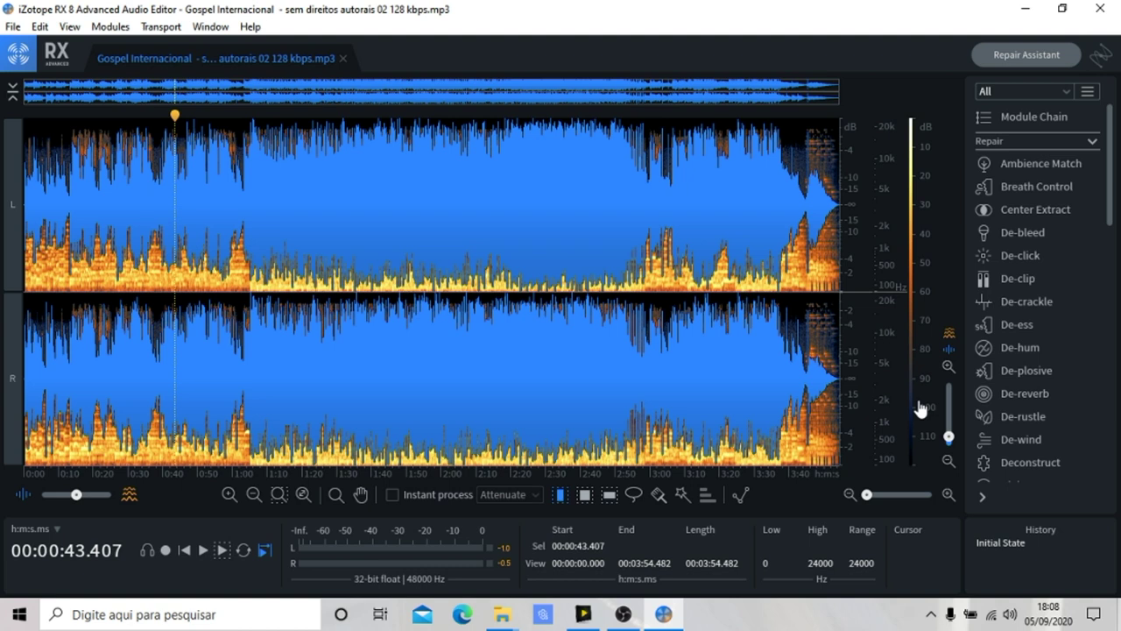
- Open the Music Rebalance module for the loaded song
key("alt")
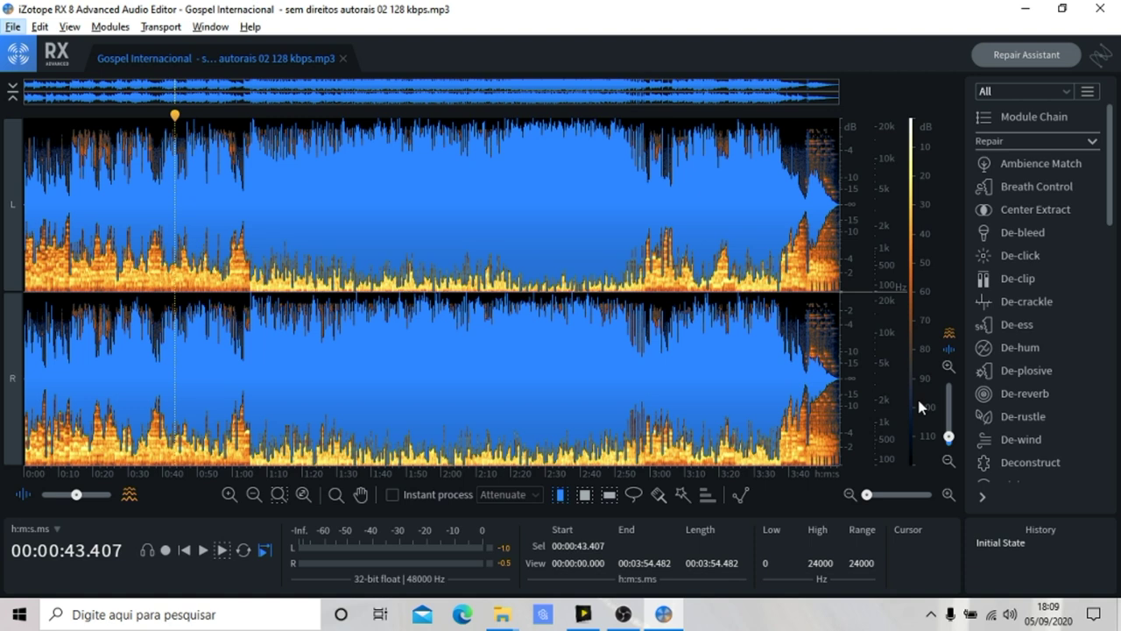
key("Right")
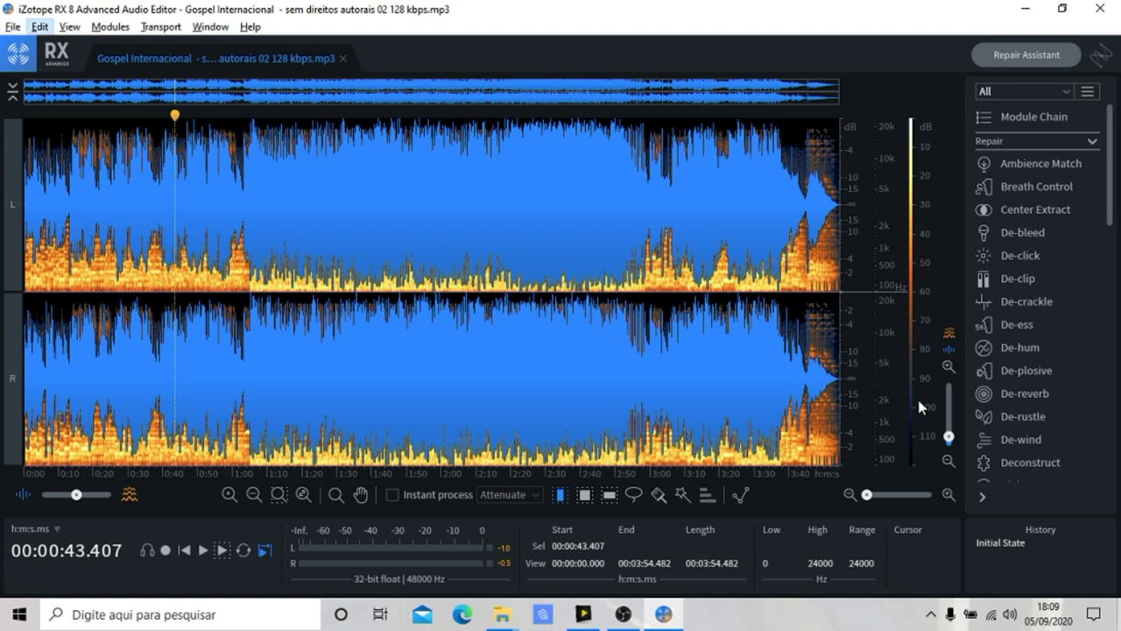
key("Right")
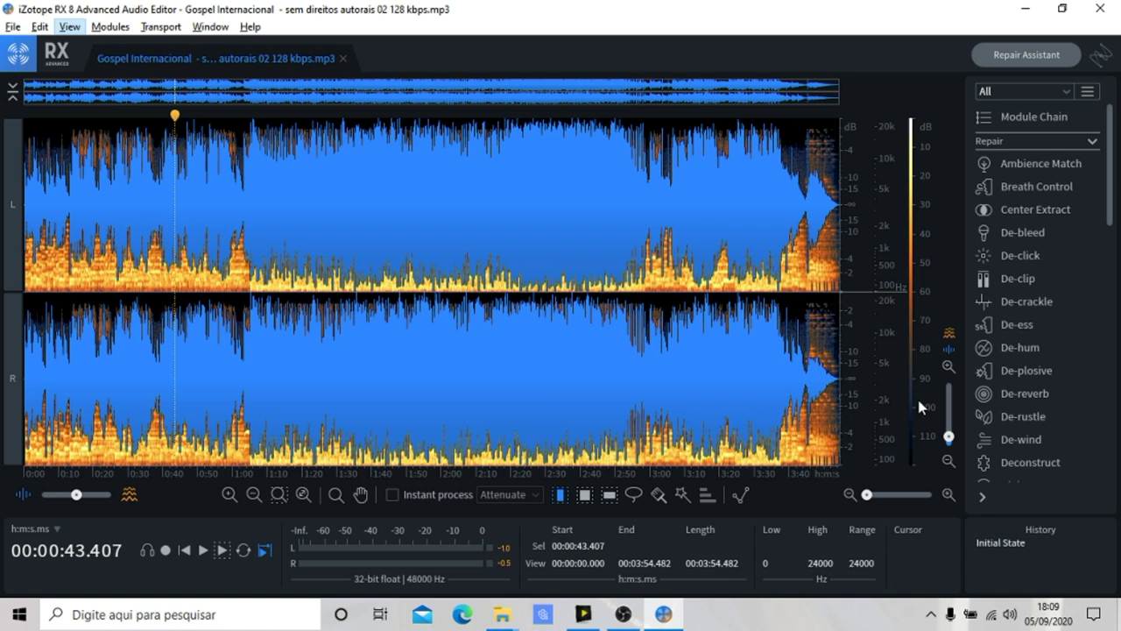
key("Right")
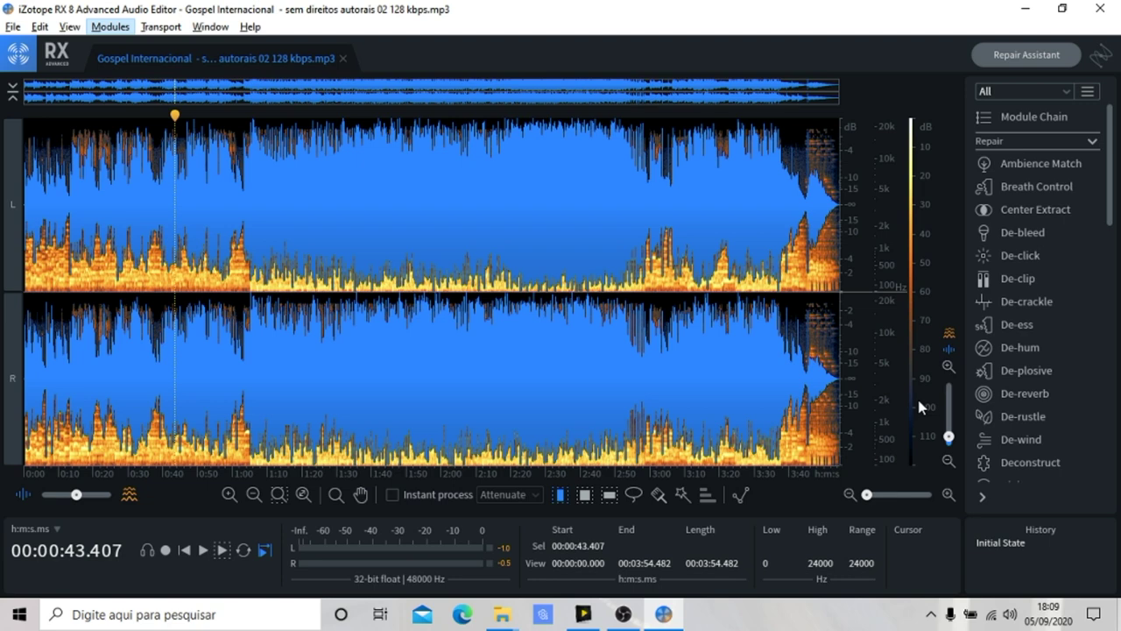
key("Down")
key("Down")
key("Down")
key("Down")
key("Down")
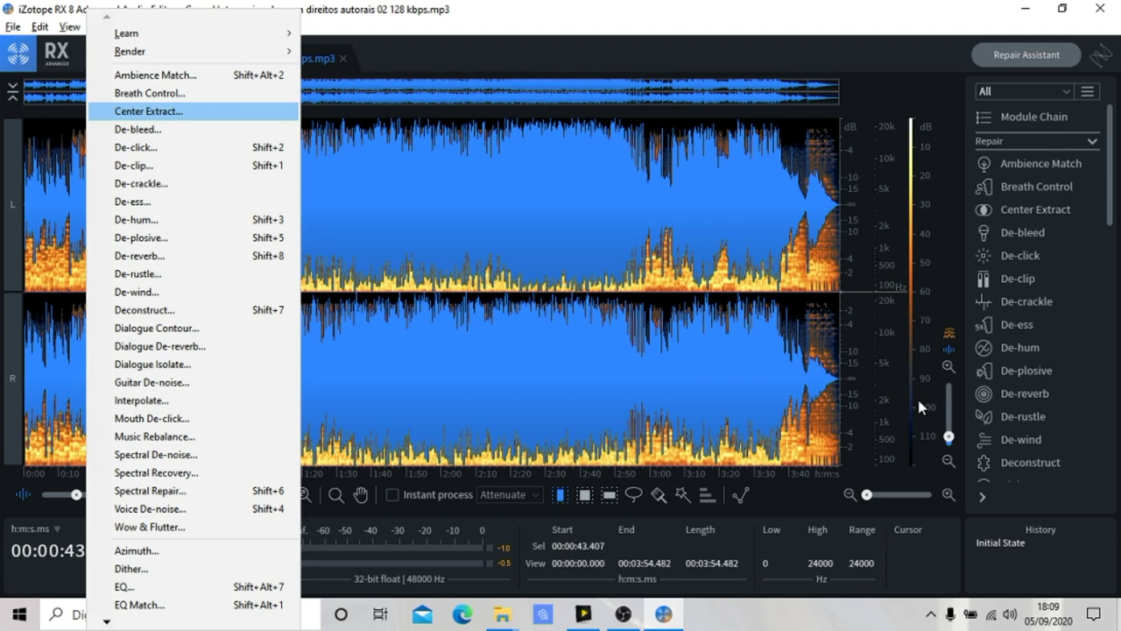
key("Down")
key("Down")
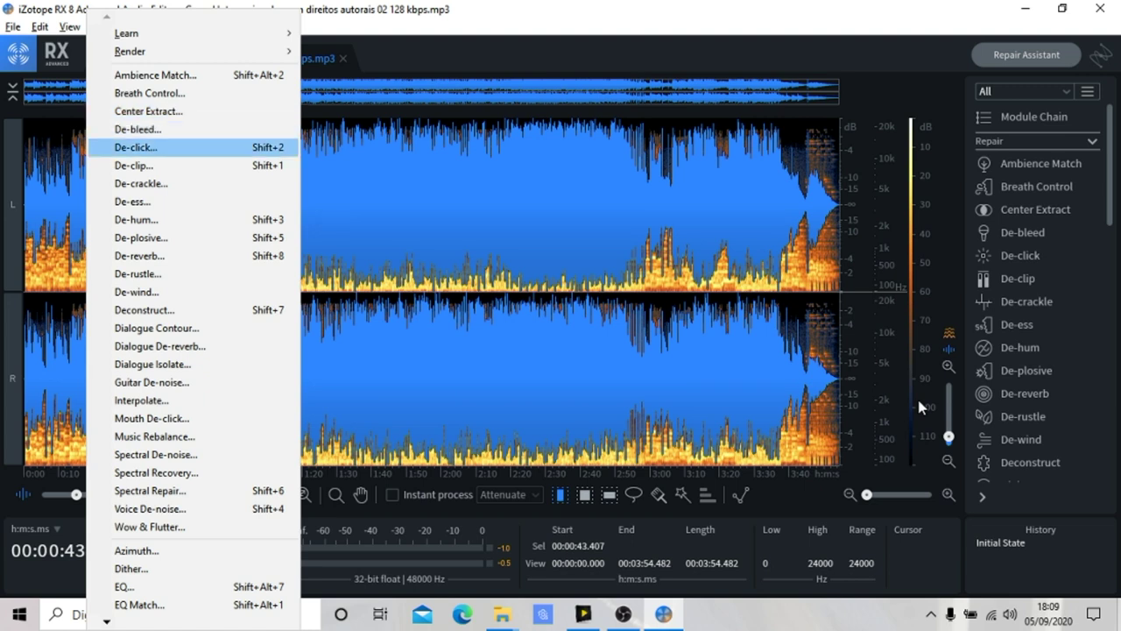
key("Down")
key("Down")
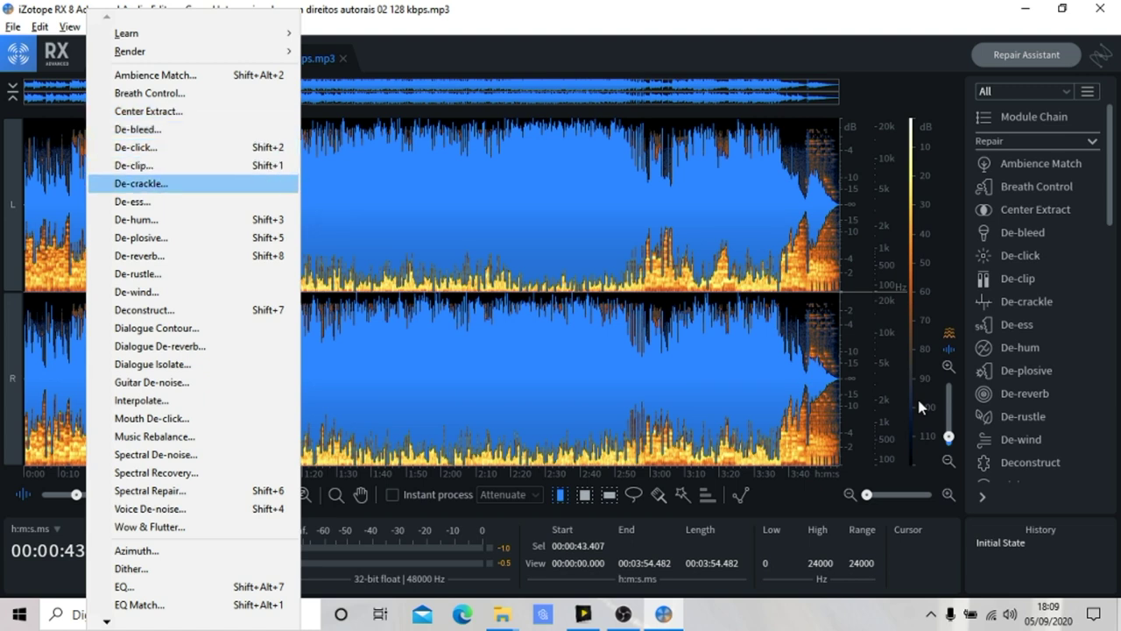
key("Down")
key("Down")
key("Down")
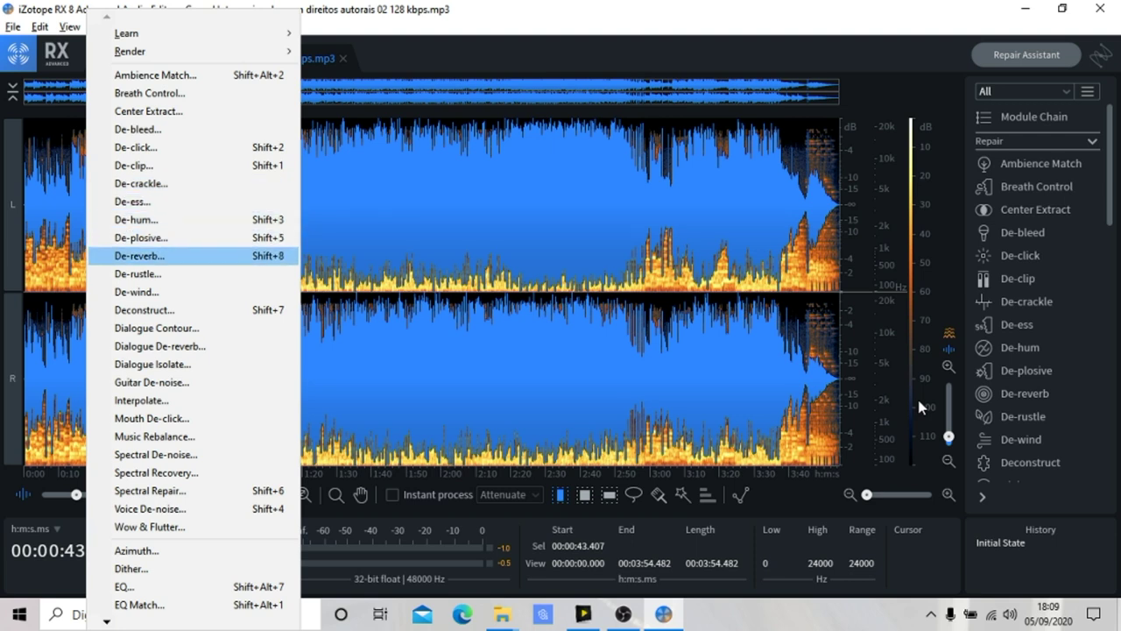
key("Down")
key("Down")
key("Down")
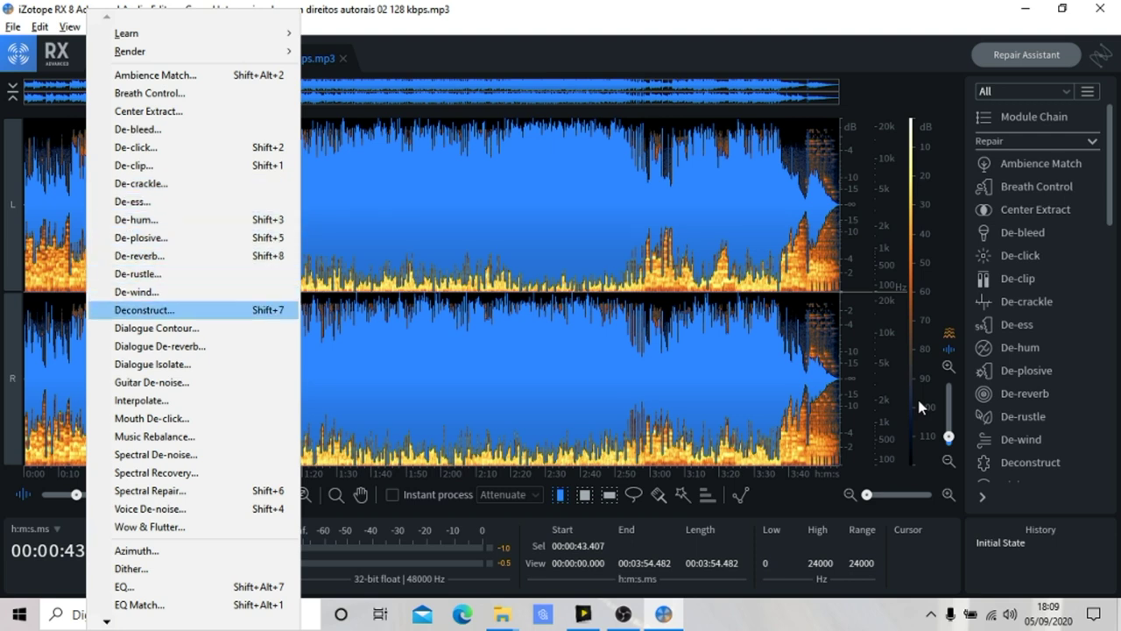
key("Down")
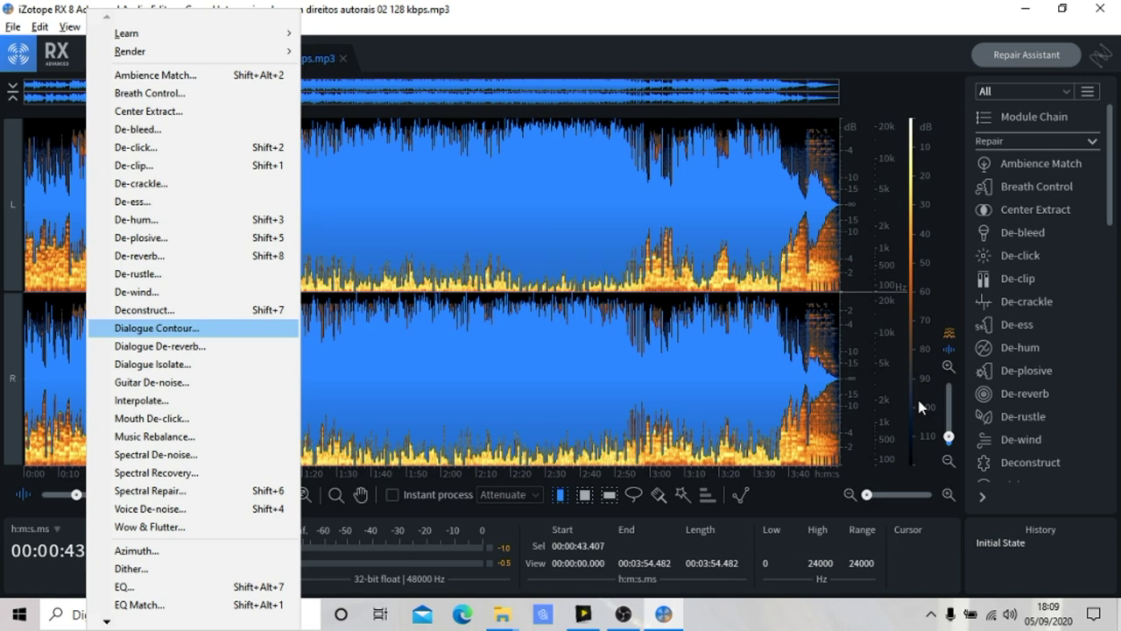
key("Down")
key("Down")
key("Down")
key("Down")
key("Down")
key("Down")
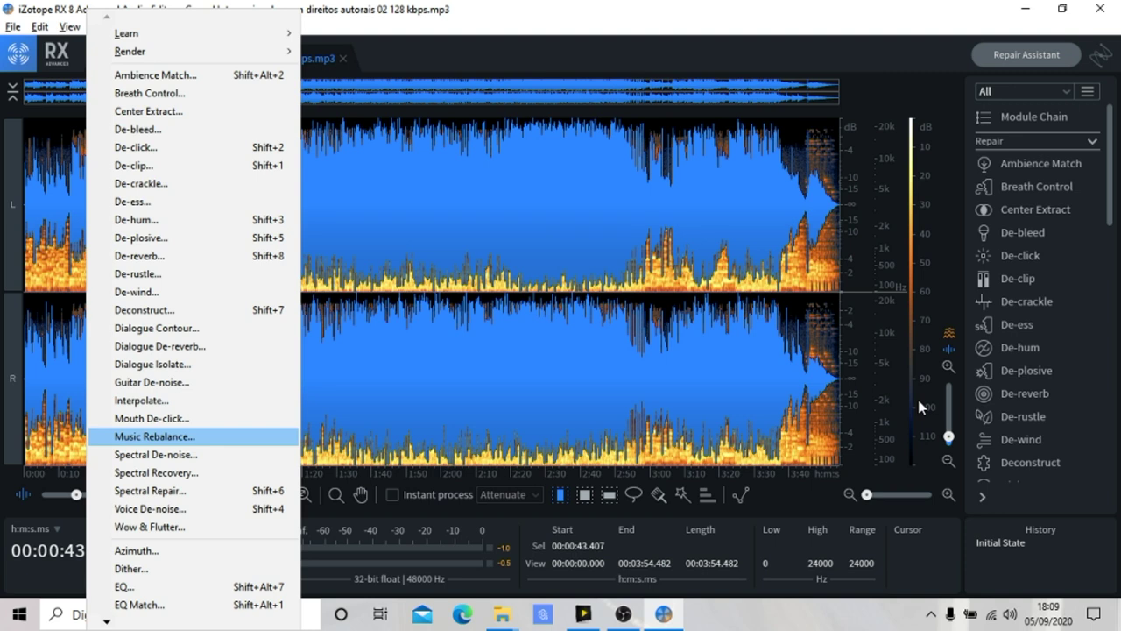
key("Up")
key("Down")
key("Return")
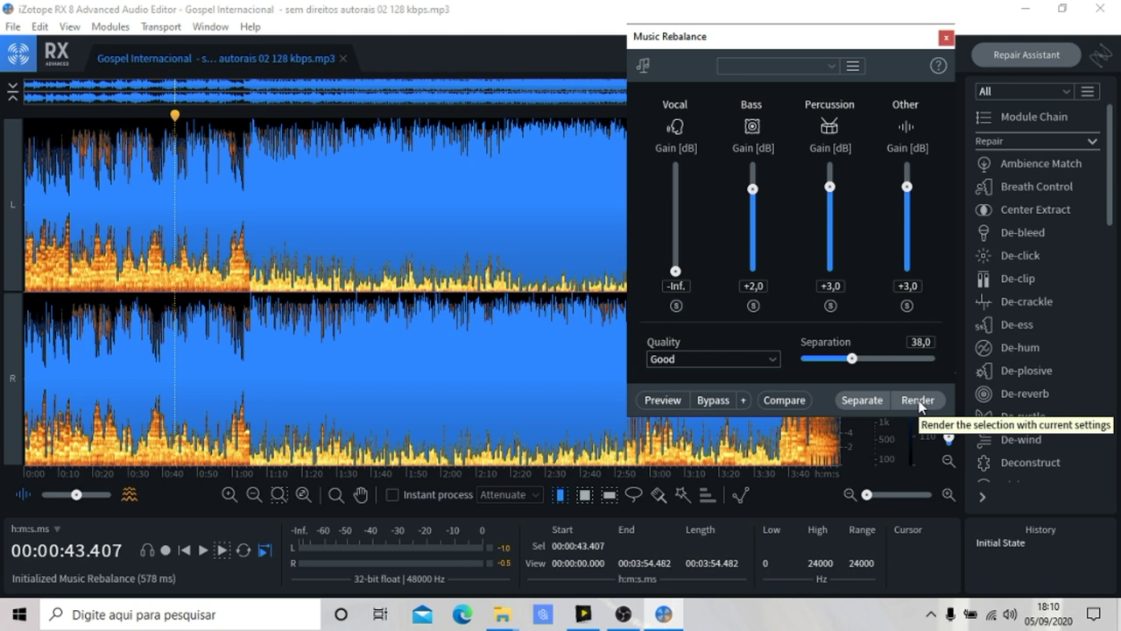
key("Tab")
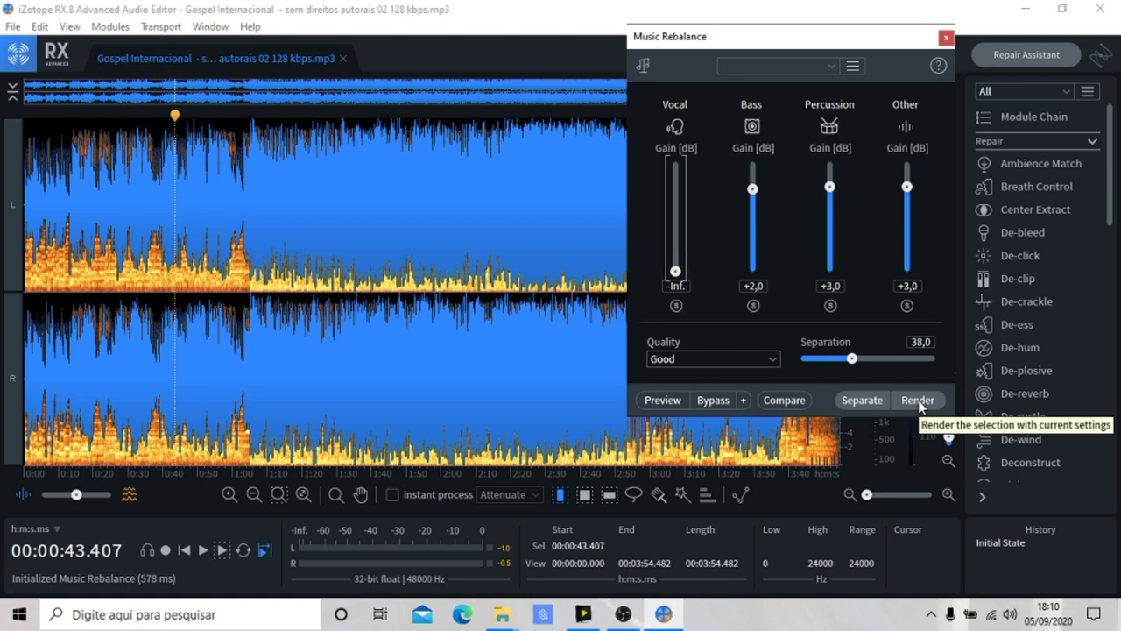
key("Tab")
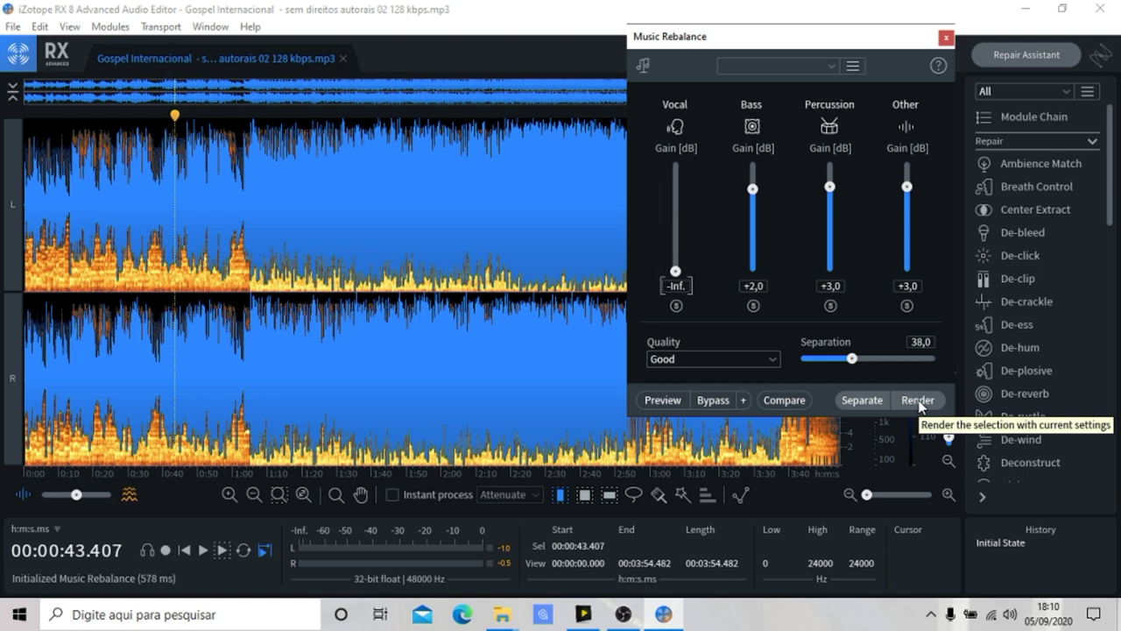
key("Tab")
key("shift+Tab")
key("shift+Tab")
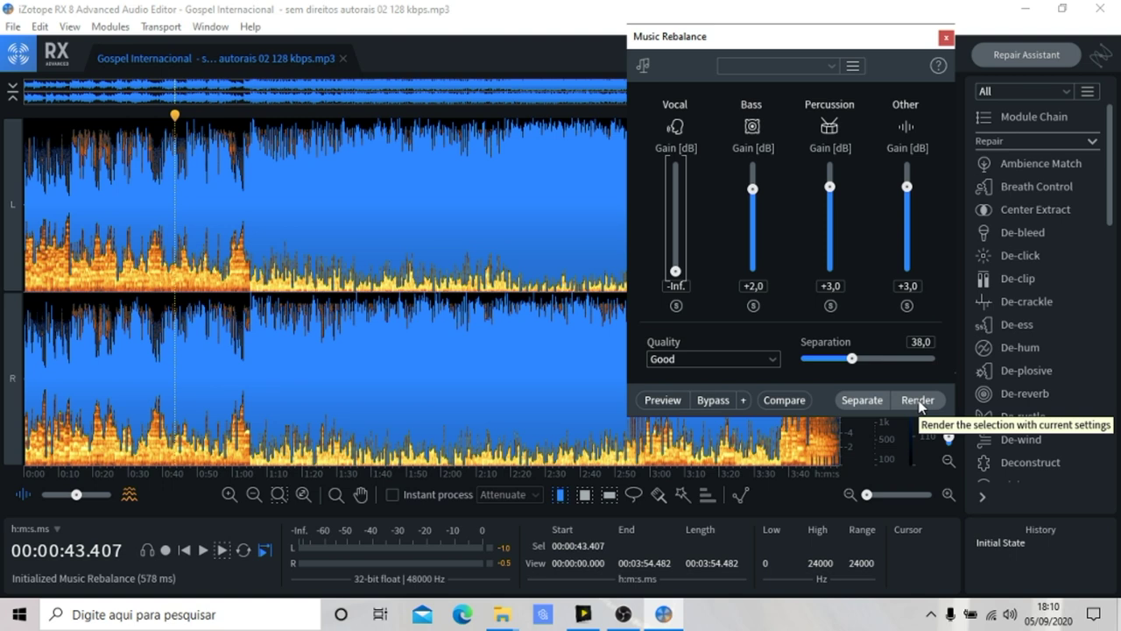
key("shift+Tab")
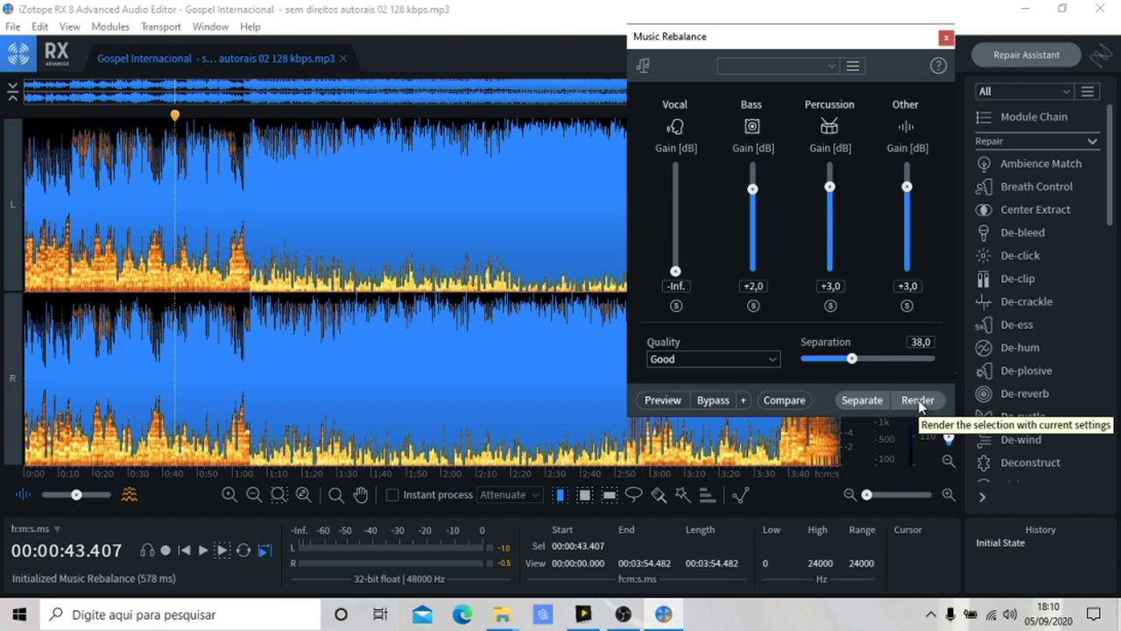
- Try the Vocal gain at -53 dB and restore it to -Inf
key("Tab")
key("Up")
key("Up")
key("Up")
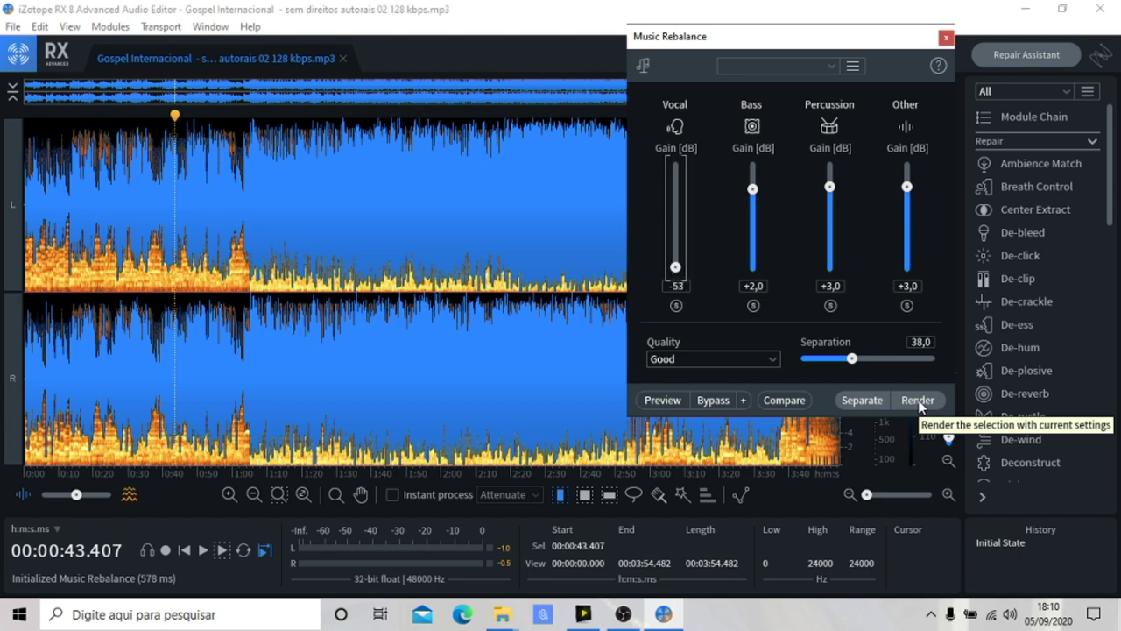
key("Tab")
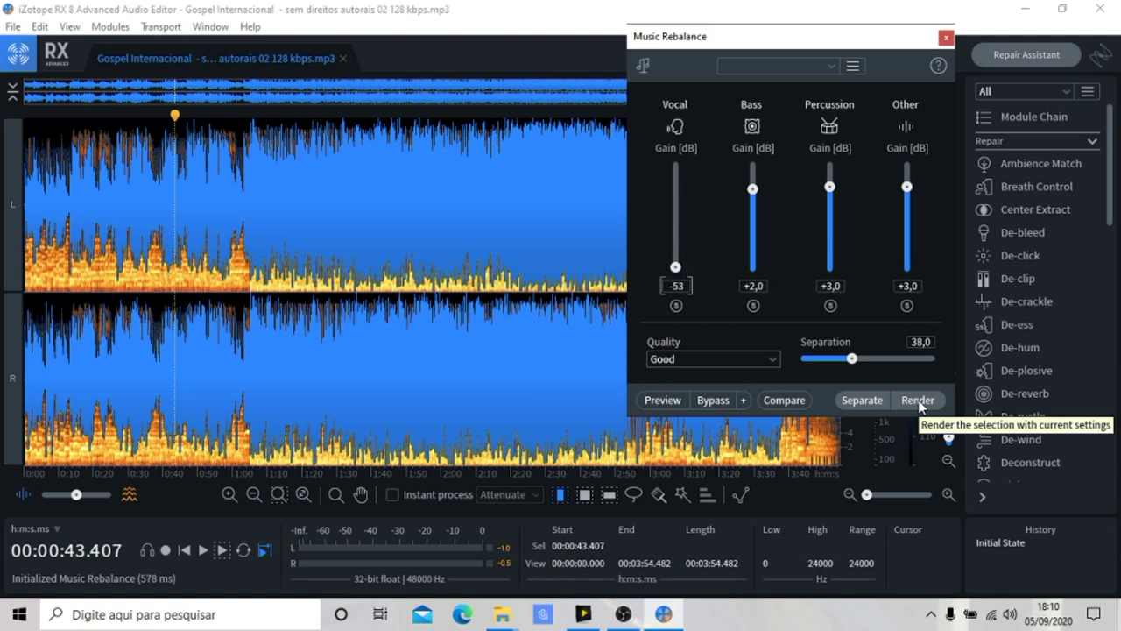
key("shift+Tab")
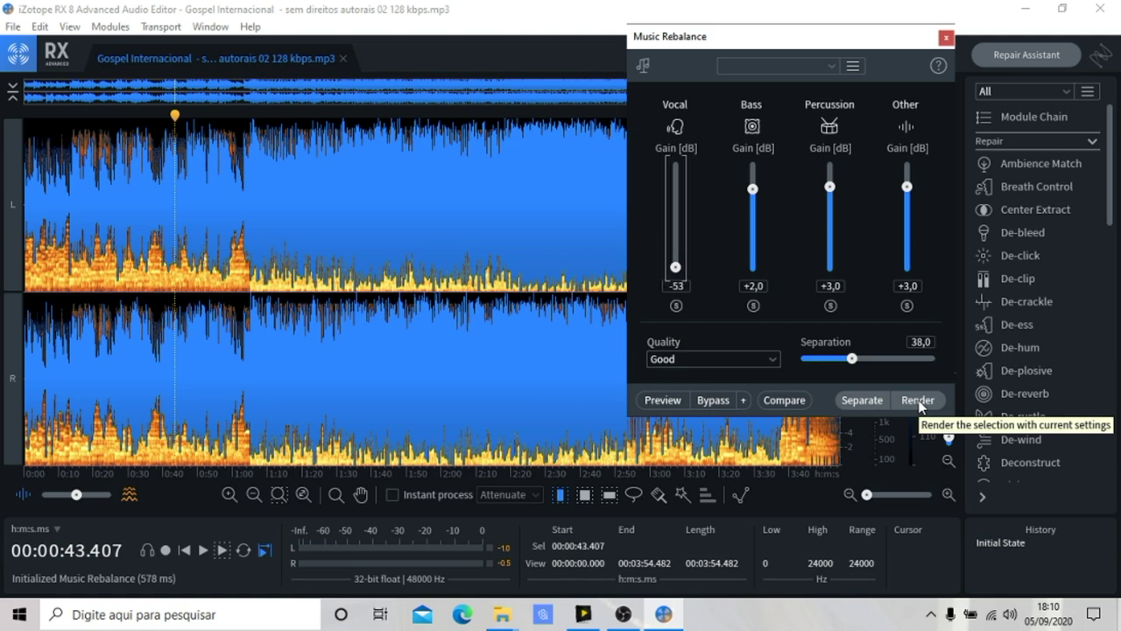
key("Tab")
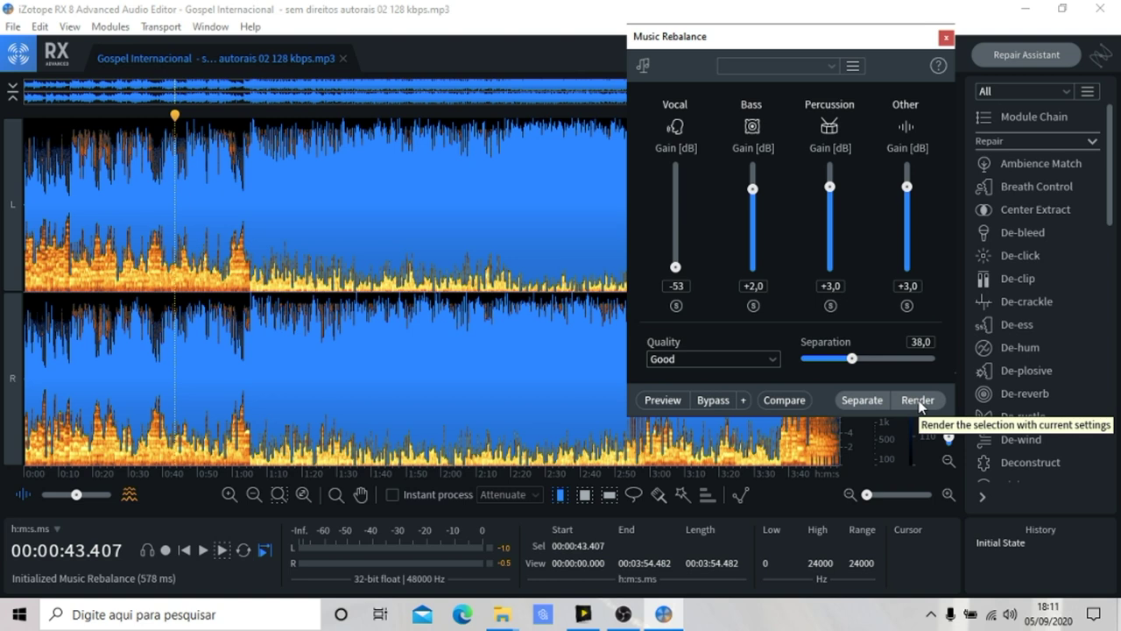
key("shift+Tab")
key("Down")
key("Down")
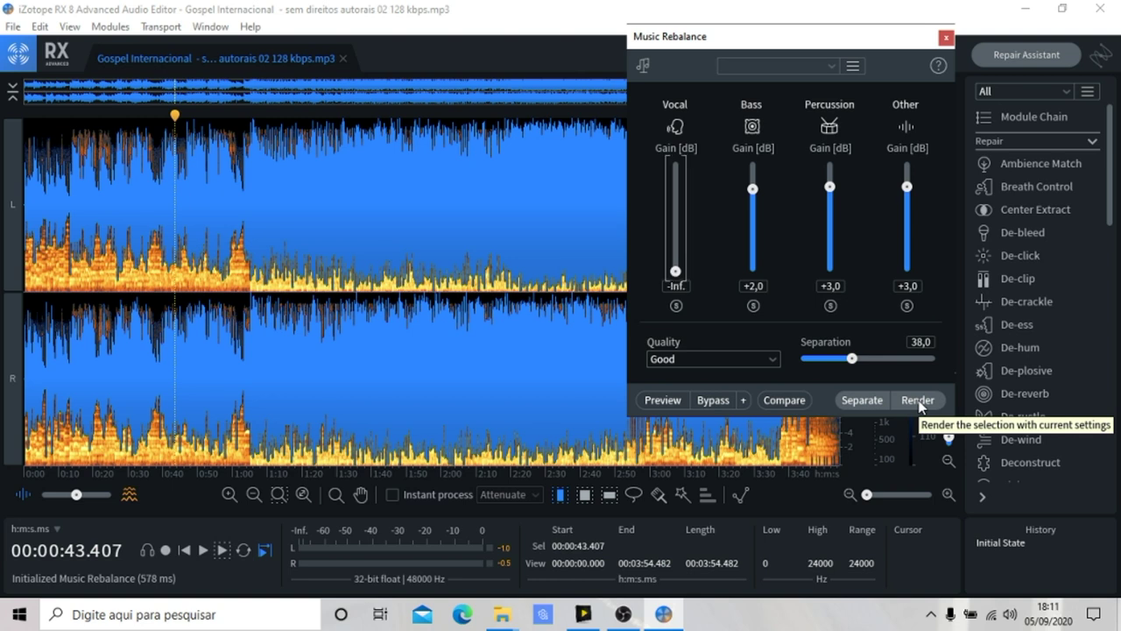
- Review the Bass and Percussion gain controls in the Music Rebalance settings
key("Tab")
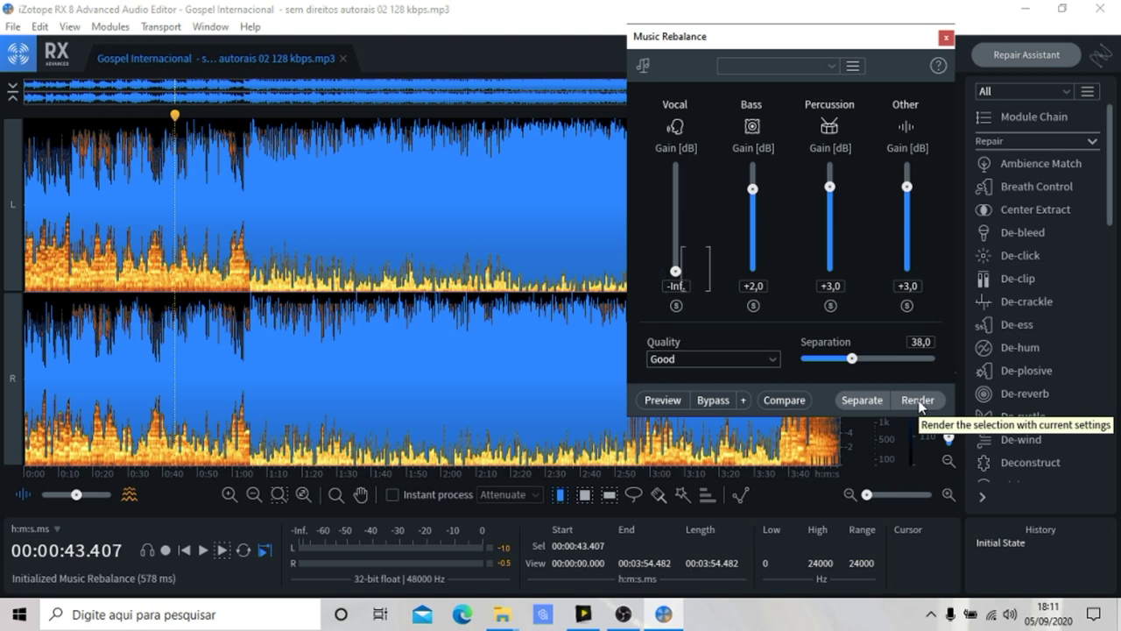
key("Tab")
key("Tab")
key("Tab")
key("Tab")
key("Tab")
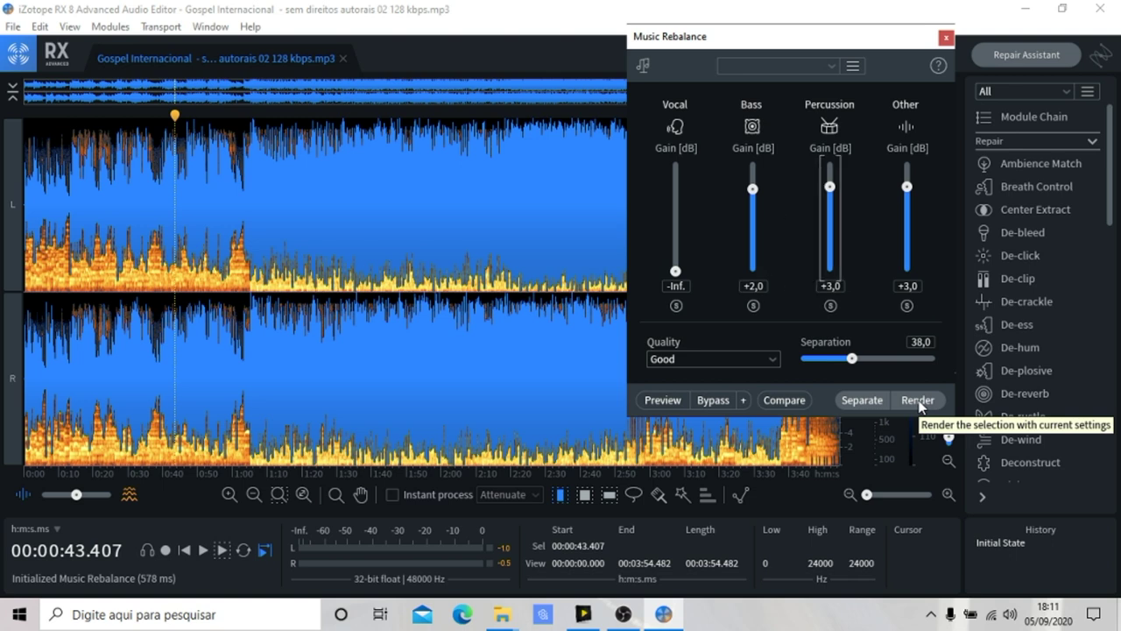
key("Tab")
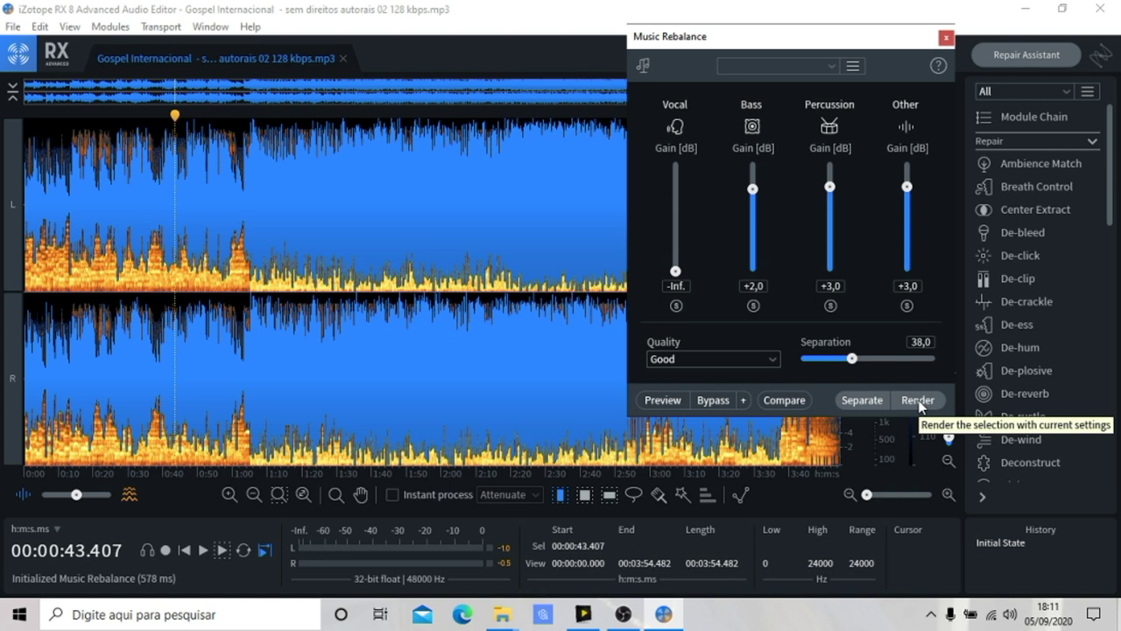
key("shift+Tab")
key("shift+Tab")
key("Tab")
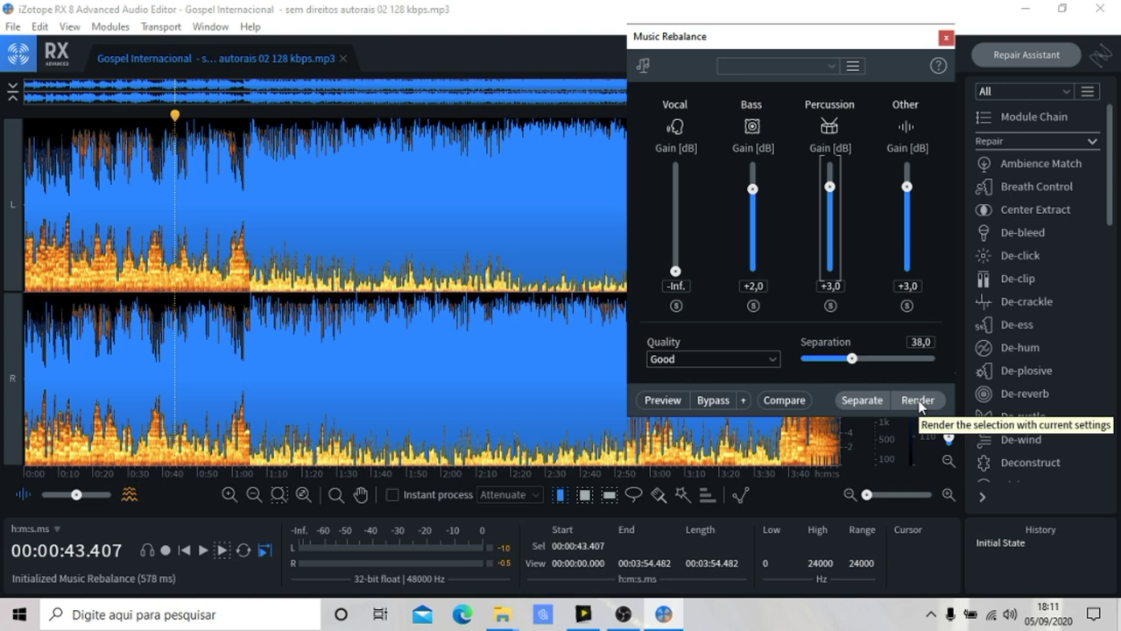
key("Tab")
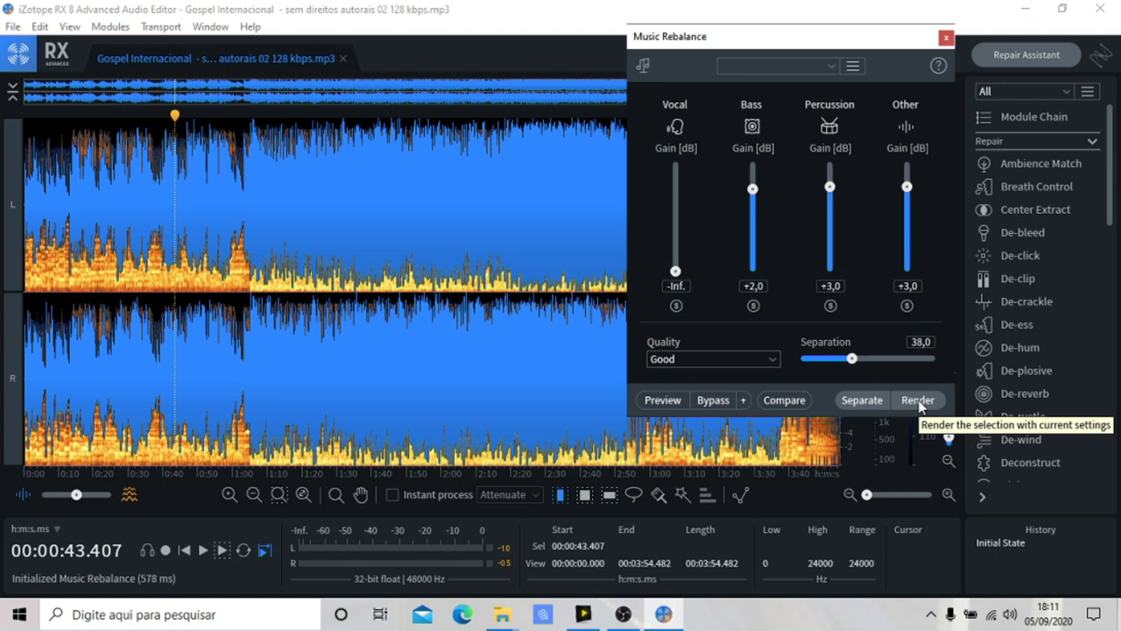
- Try lowering the Percussion gain and restore it to +3.0 dB
key("shift+Tab")
key("Down")
key("Down")
key("Up")
key("Up")
- Preview the song from about 43 seconds with the current Music Rebalance settings
key("Tab")
key("Tab")
key("Tab")
key("Tab")
key("Tab")
key("Tab")
key("Tab")
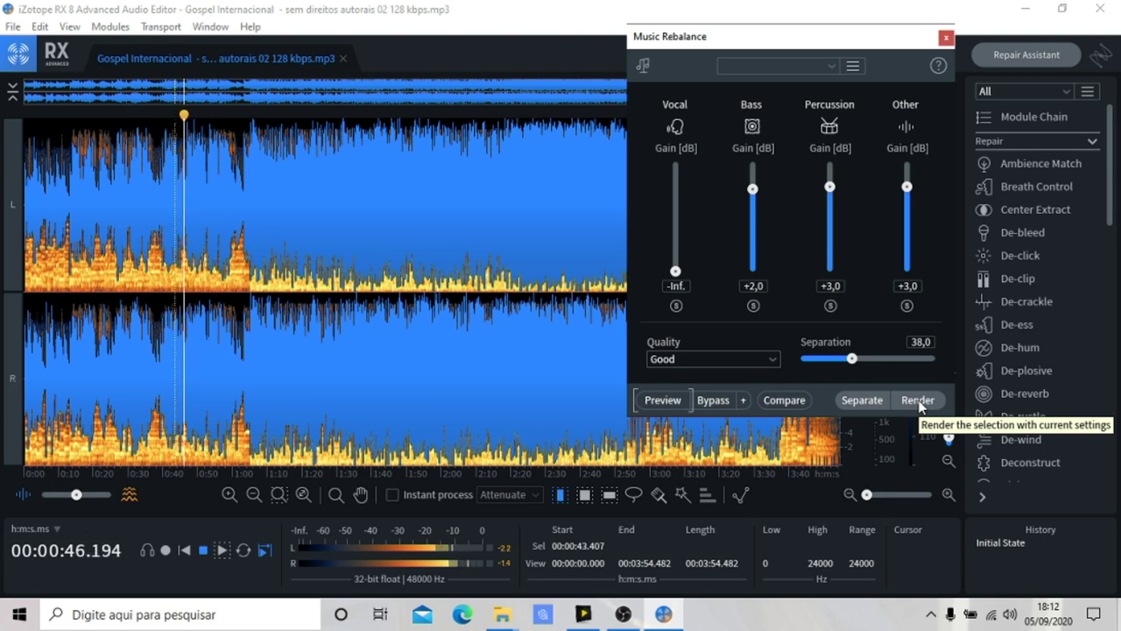
- Stop playback and preview the song with the current Music Rebalance settings from about 47 seconds to about 1:14
key("space")
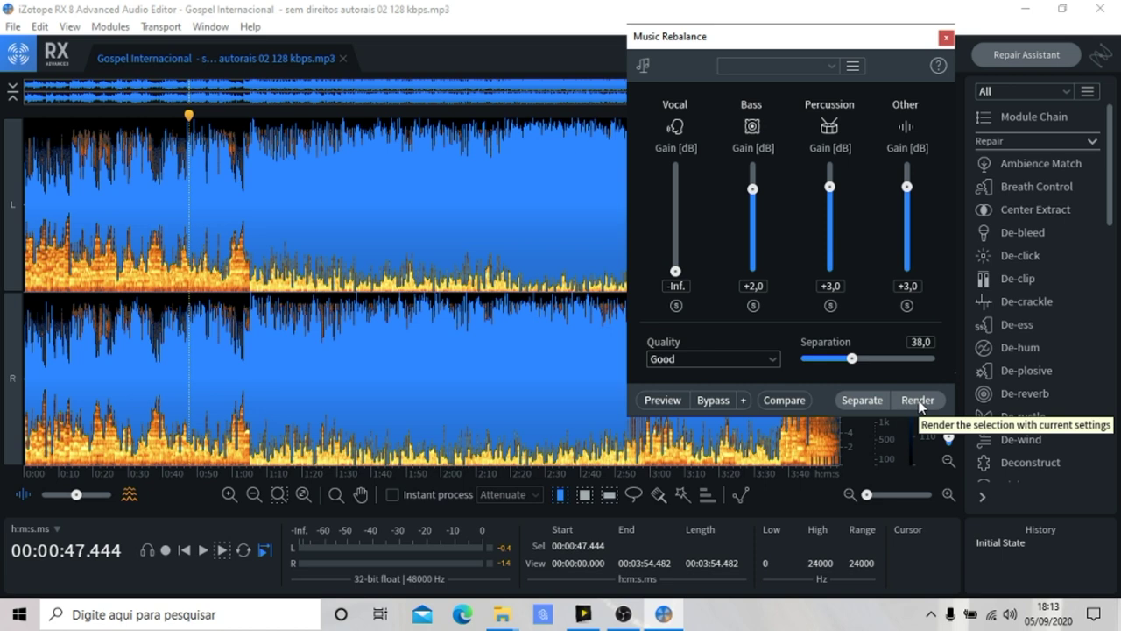
key("Tab")
key("Tab")
key("Tab")
key("shift+Tab")
key("shift+Tab")
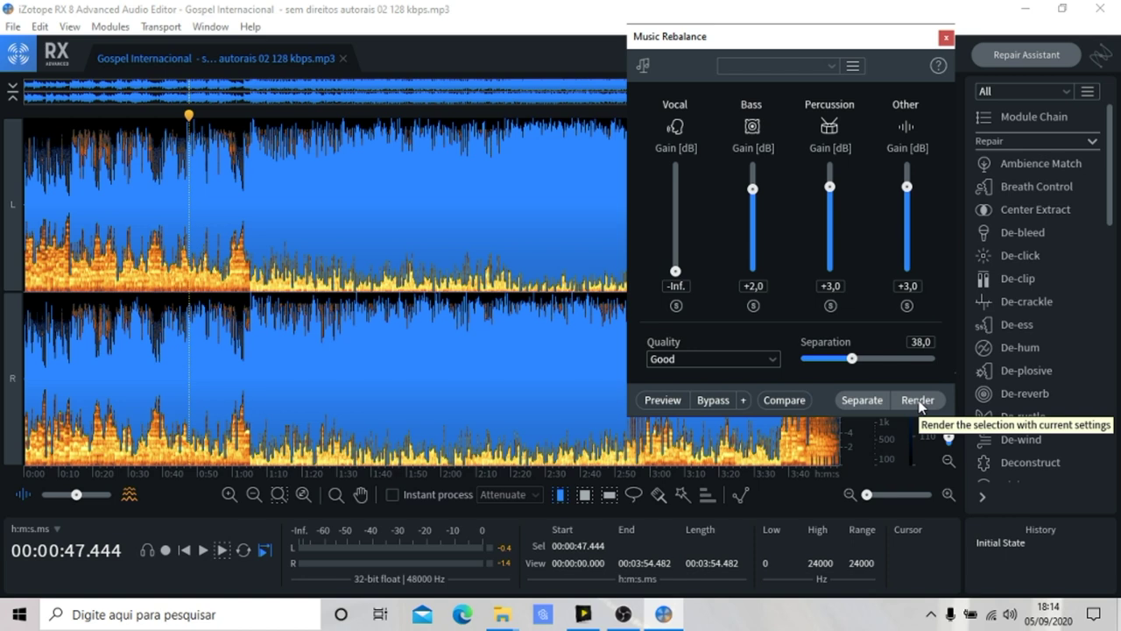
left_click(663, 400)
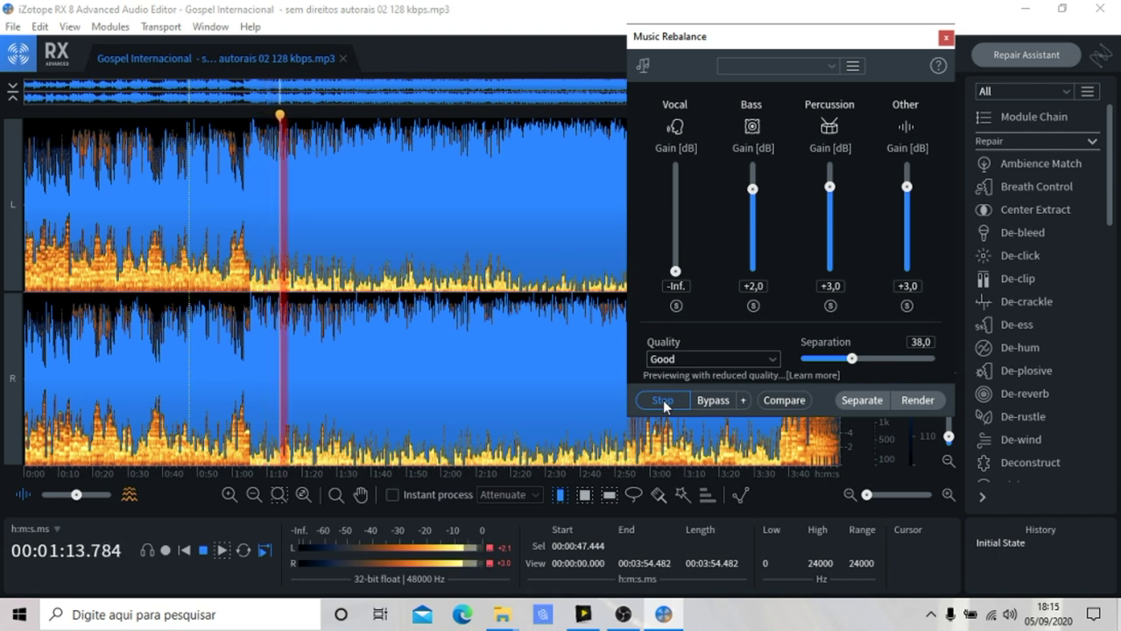
left_click(663, 399)
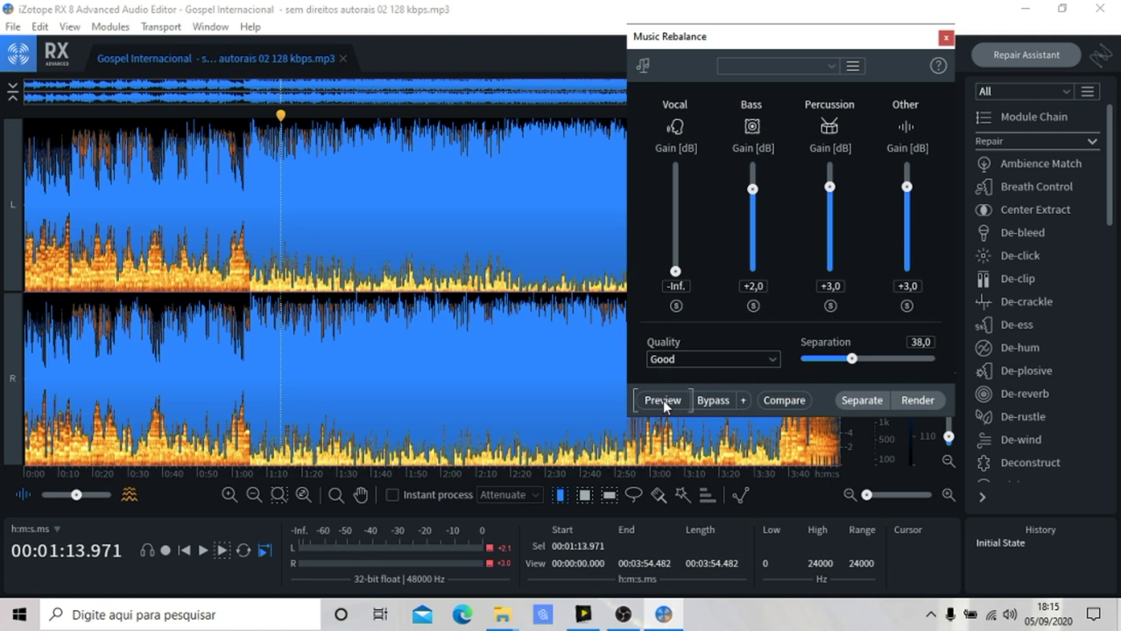
- Render Music Rebalance on the whole song with the current settings
key("Tab")
key("Tab")
key("Tab")
key("Tab")
key("Tab")
key("Tab")
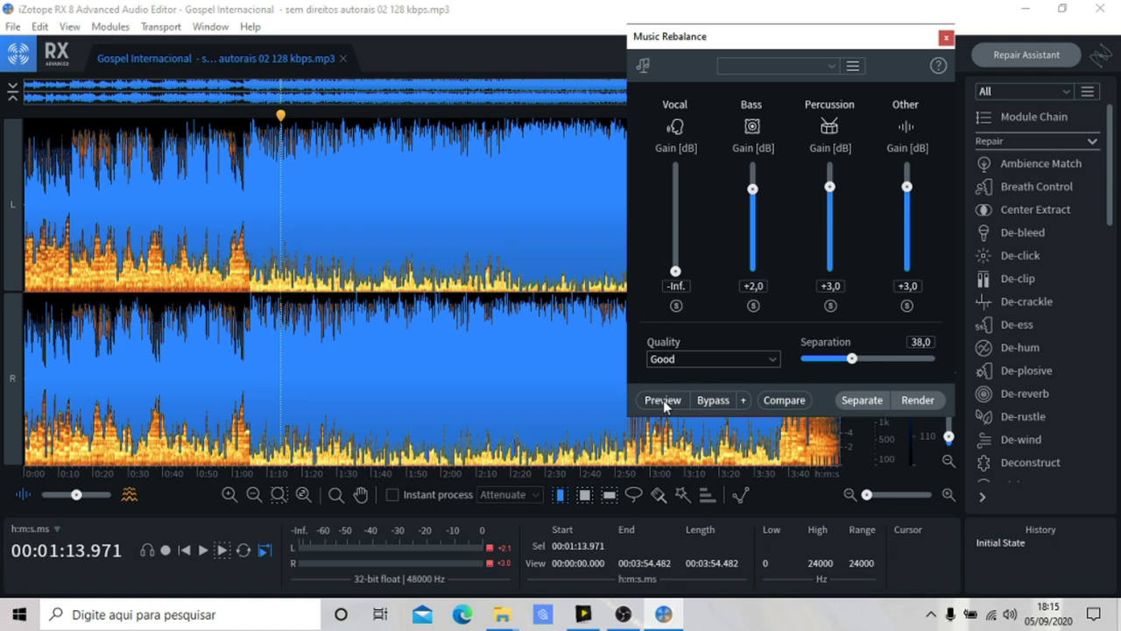
left_click(917, 401)
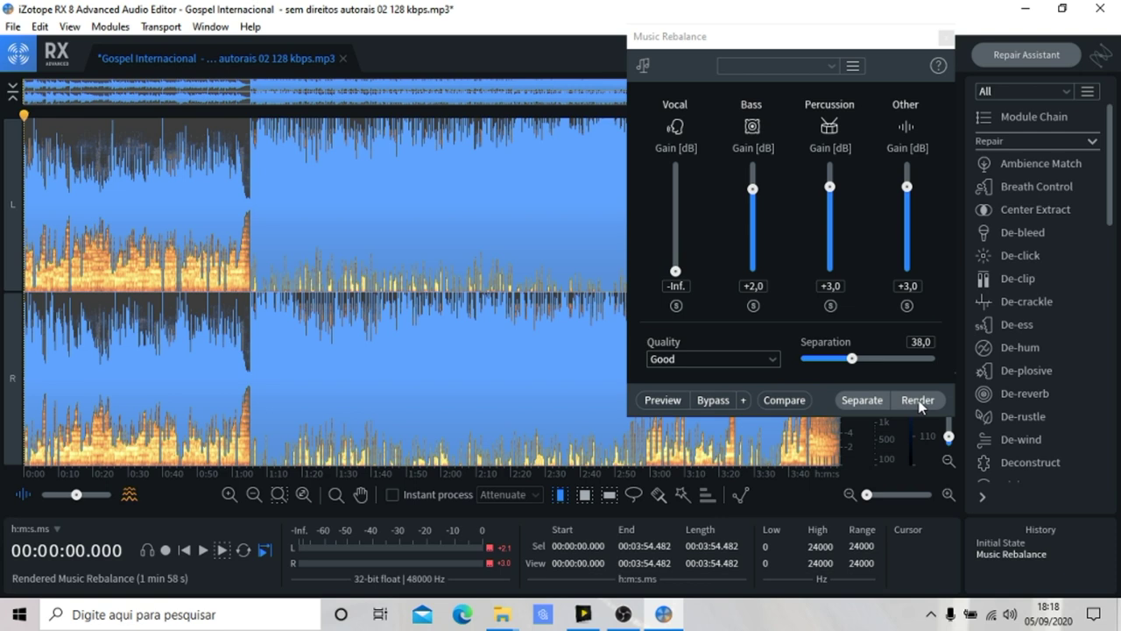
- Play the rendered song from the beginning and stop at about 38 seconds
key("space")
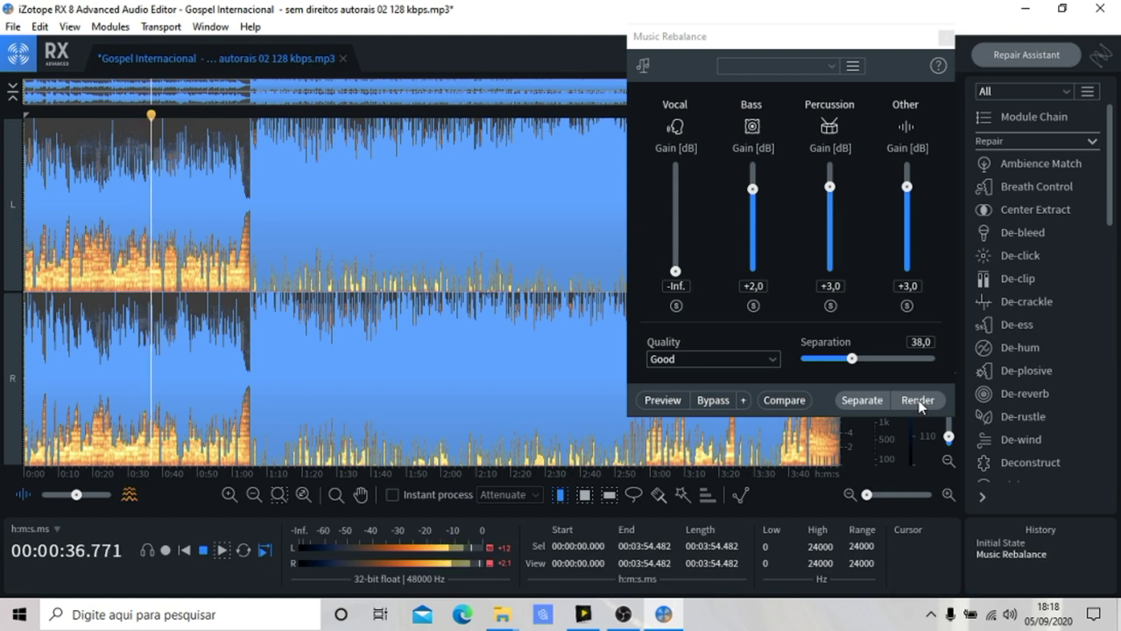
left_click(918, 400)
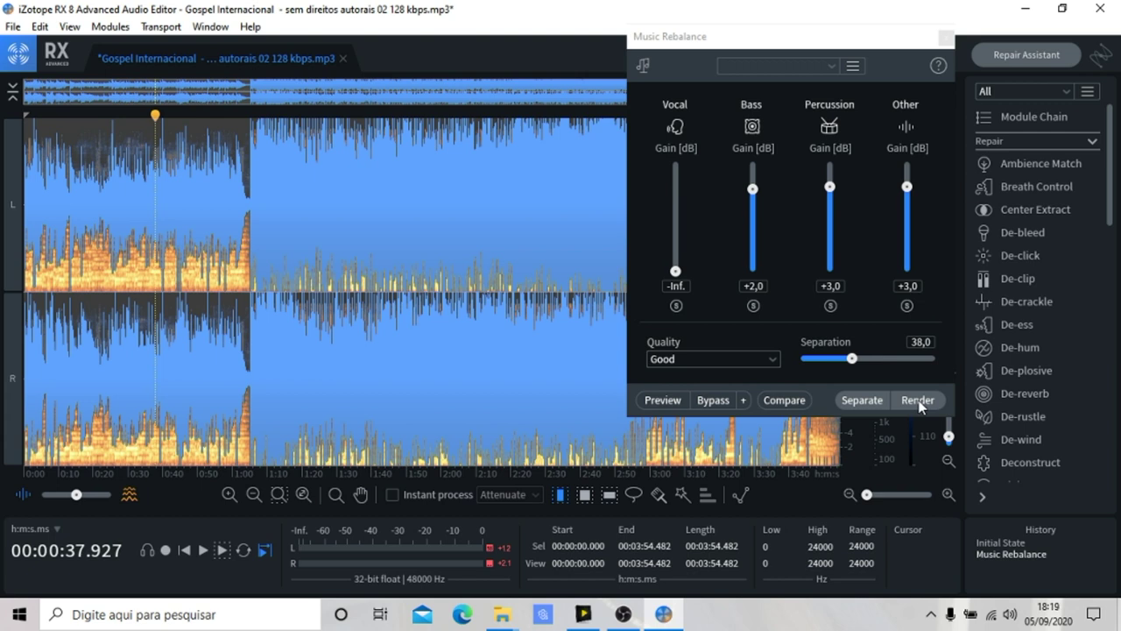
- Start saving the rendered song as a new file in MP3 format at 256 kbps with constant bit rate
key("alt")
key("Down")
key("Down")
key("Down")
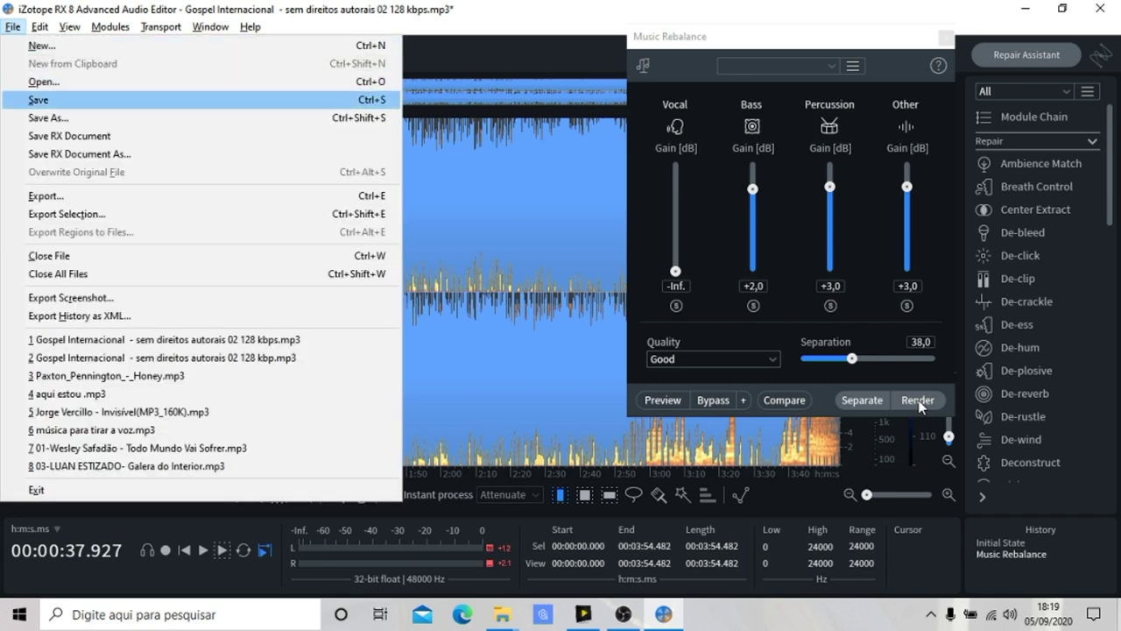
key("Down")
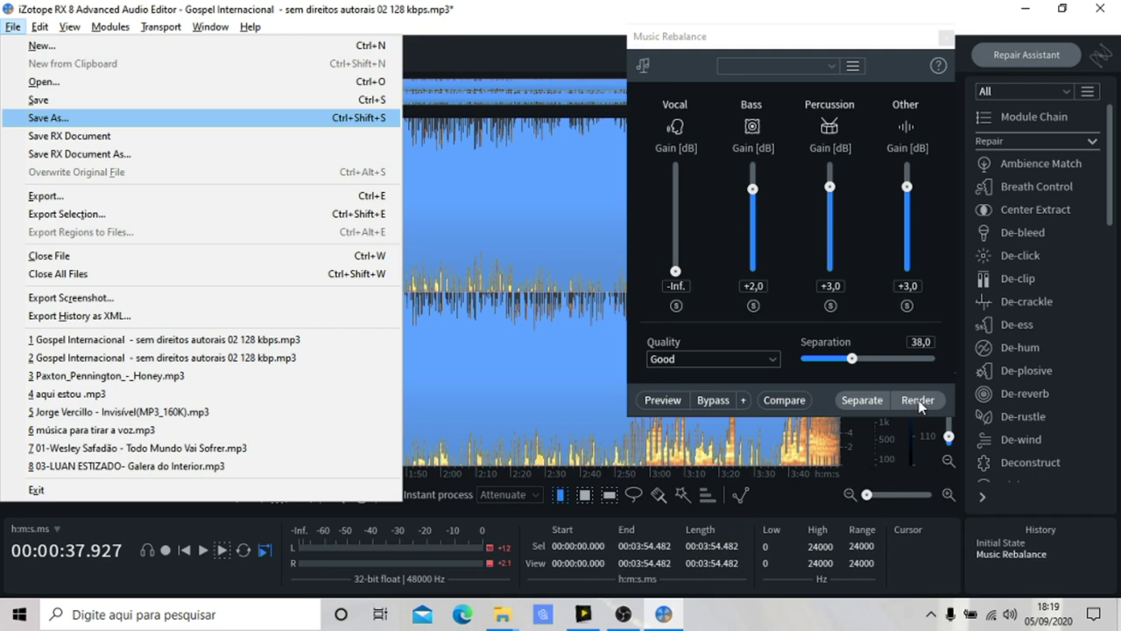
key("Return")
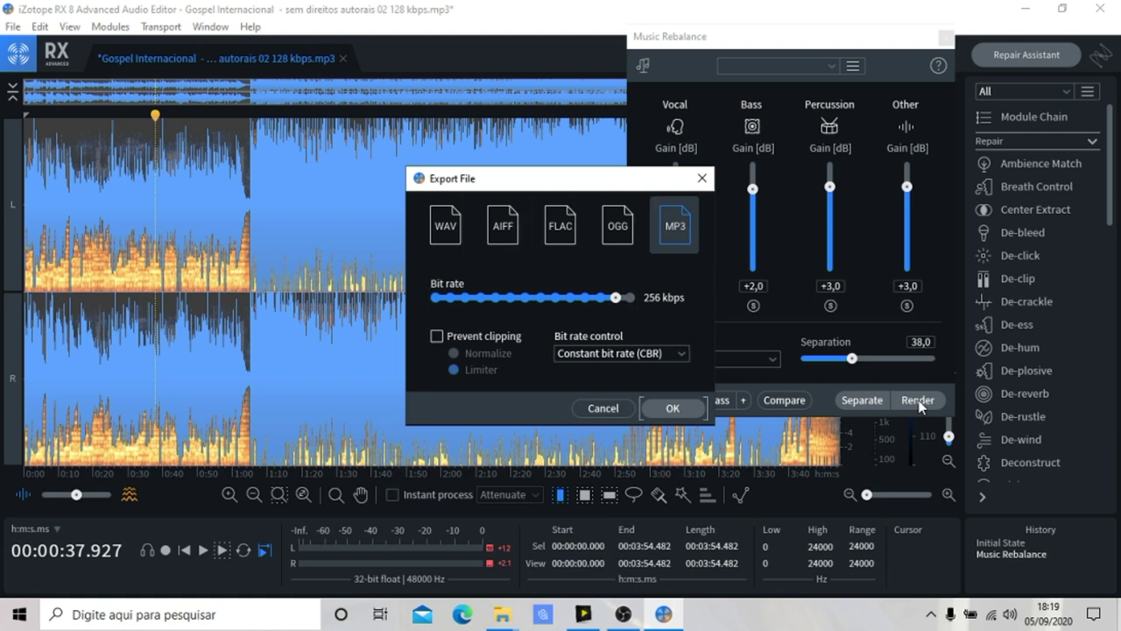
key("Return")
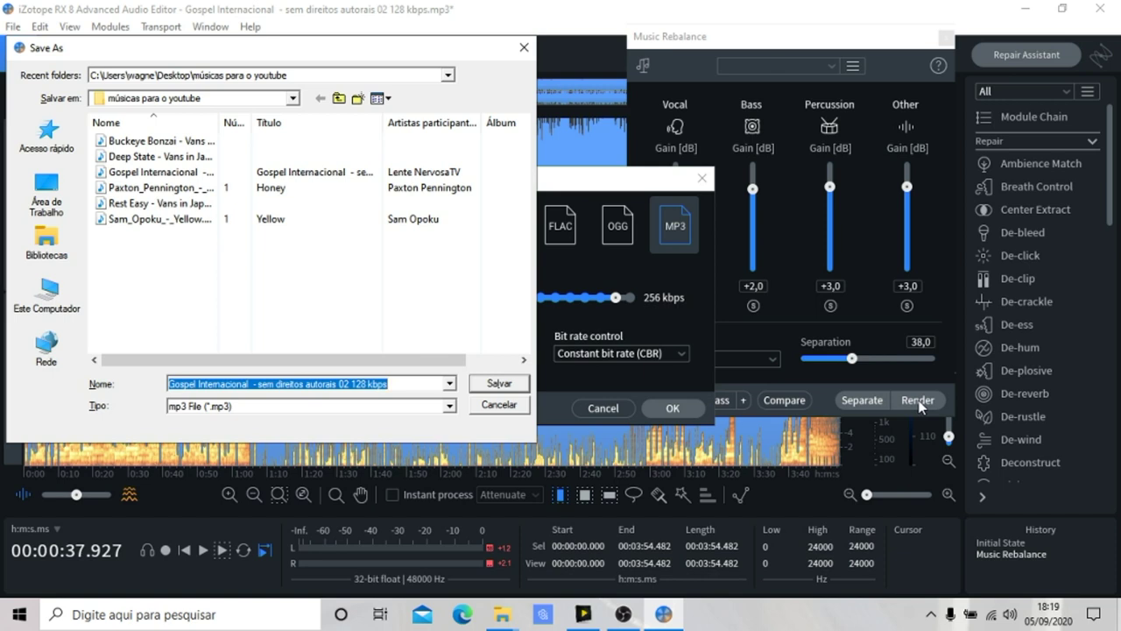
- Name the MP3 file "nnovo playback" and save it in the "músicas para o youtube" folder
key("BackSpace")
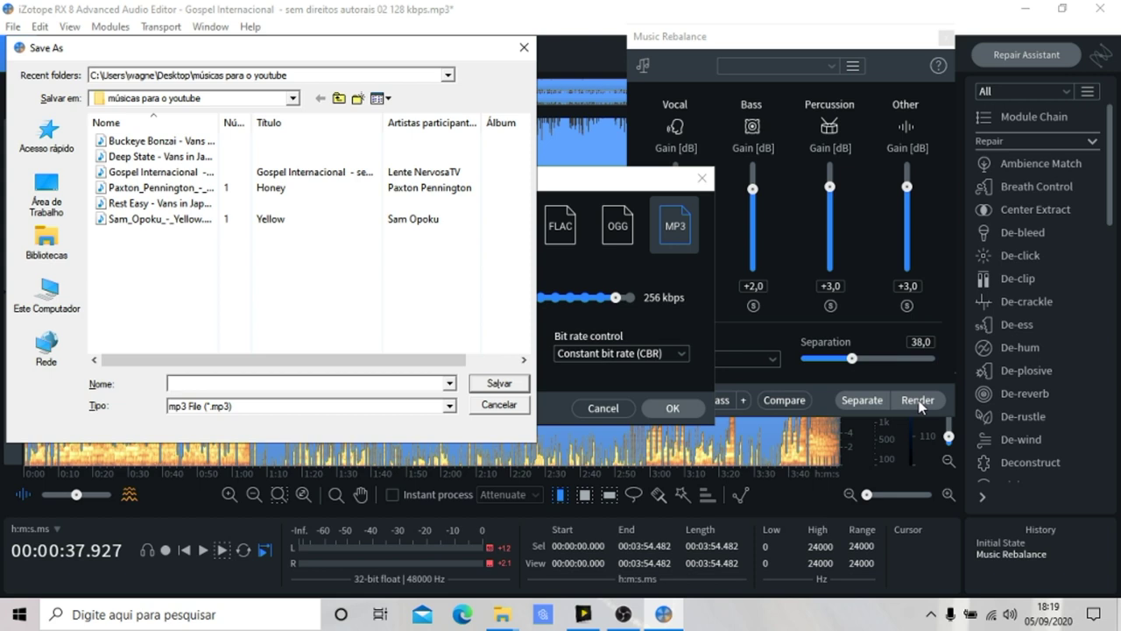
type("nnovo playback")
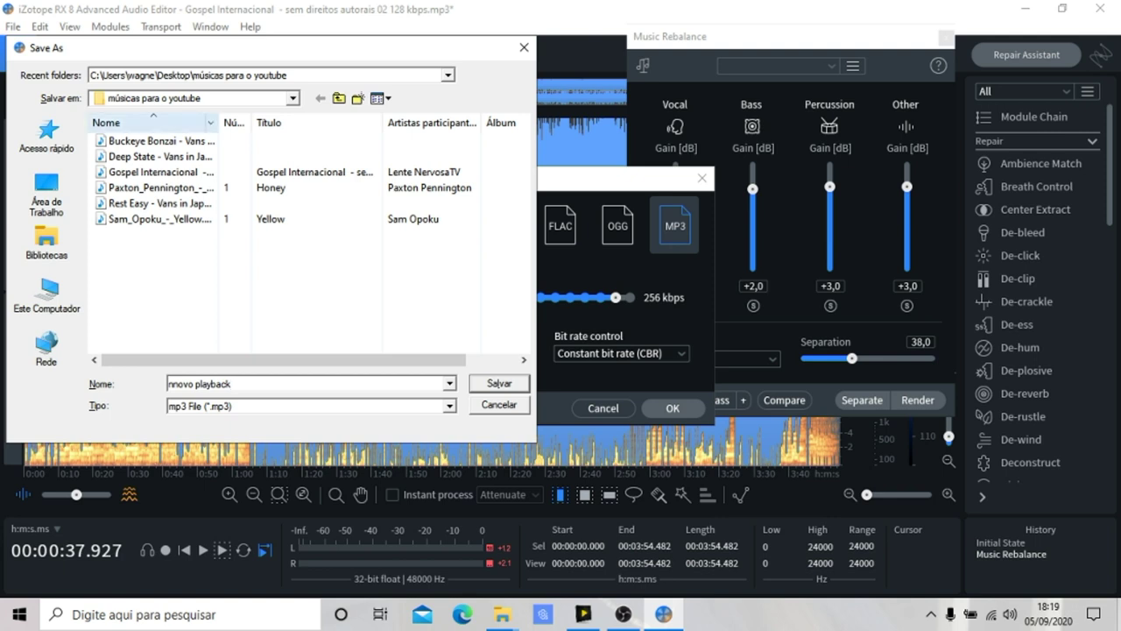
key("shift+Tab")
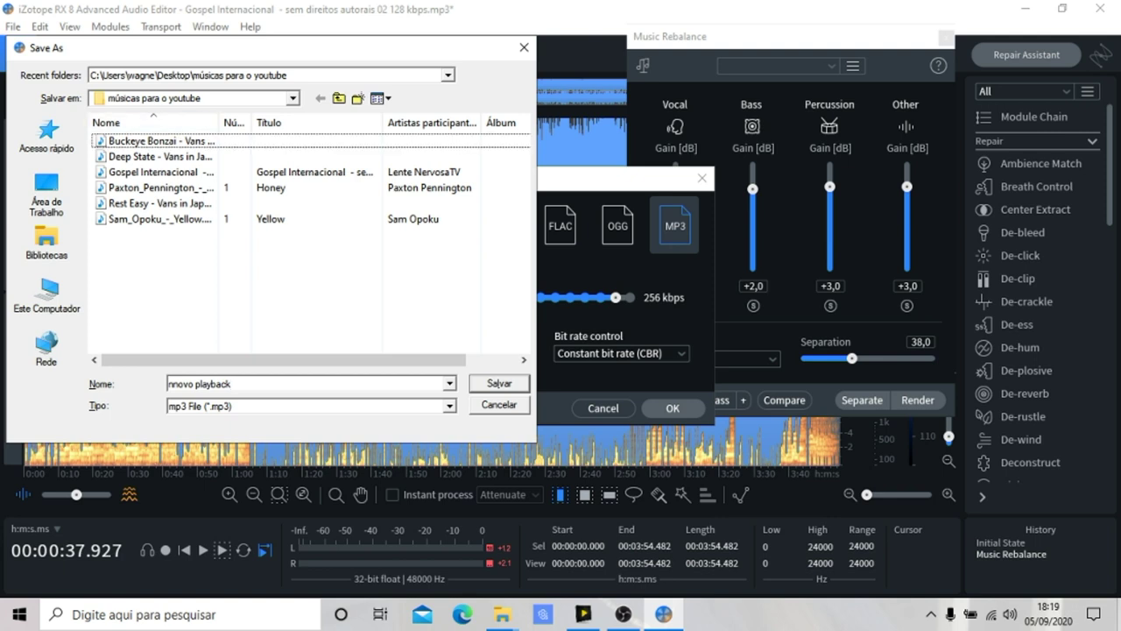
key("shift+Tab")
key("shift+Tab")
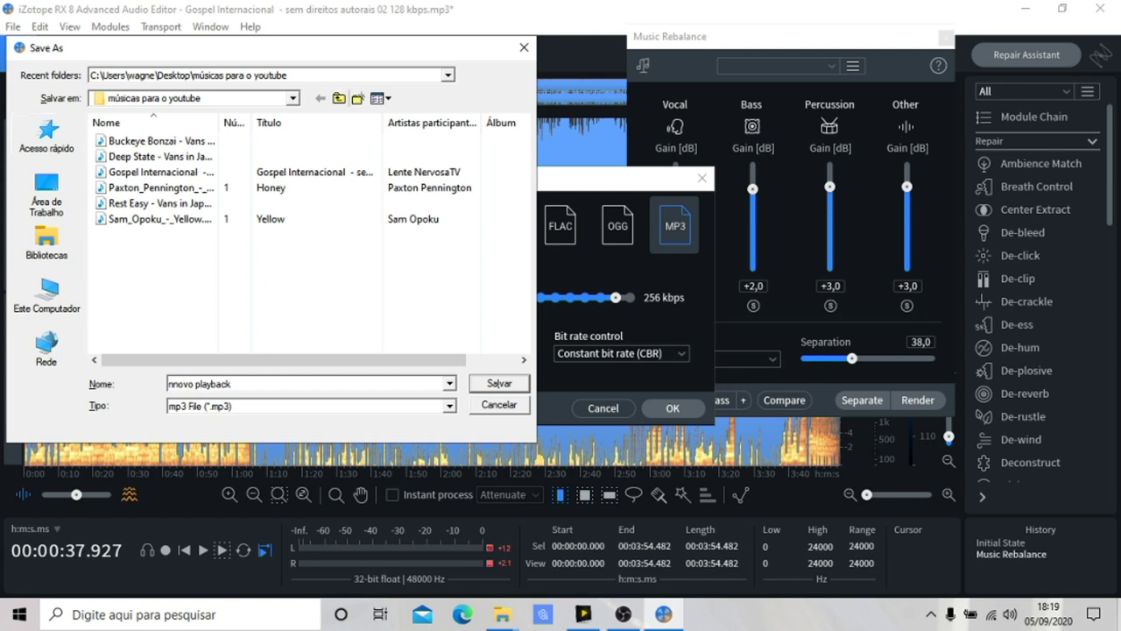
key("shift+Tab")
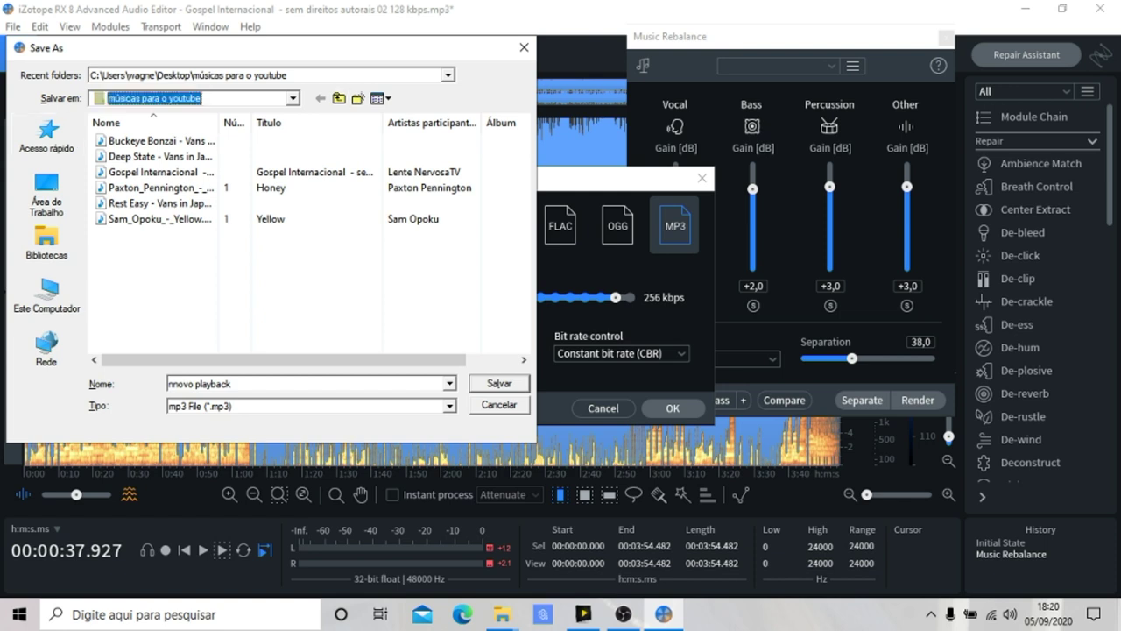
key("Tab")
key("Tab")
key("Tab")
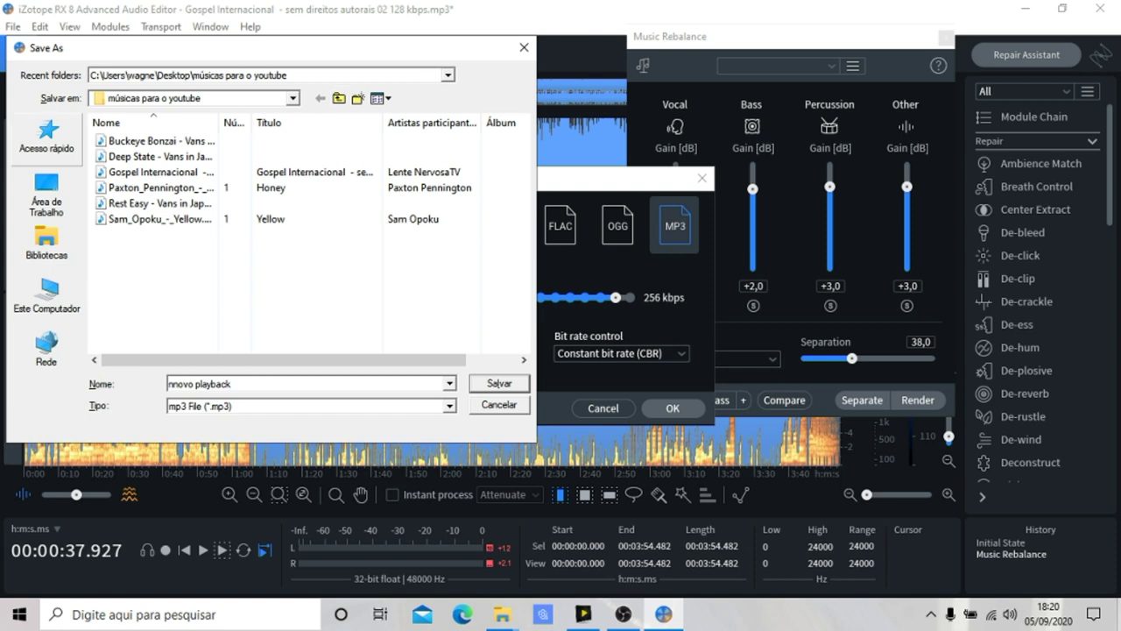
key("Tab")
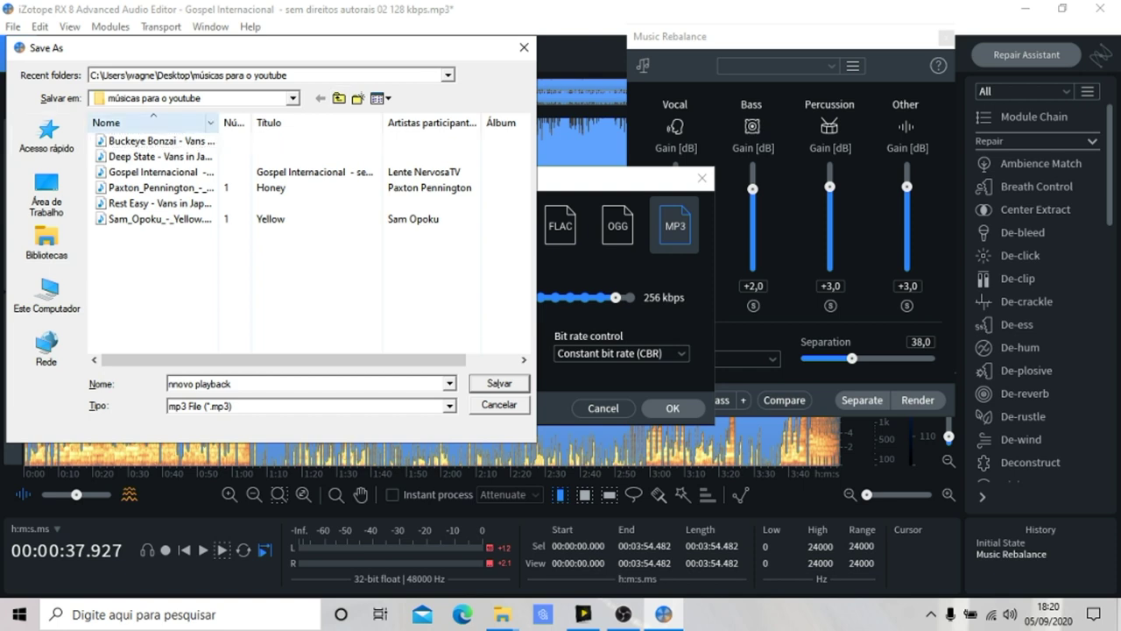
key("Tab")
key("Tab")
key("Tab")
key("Tab")
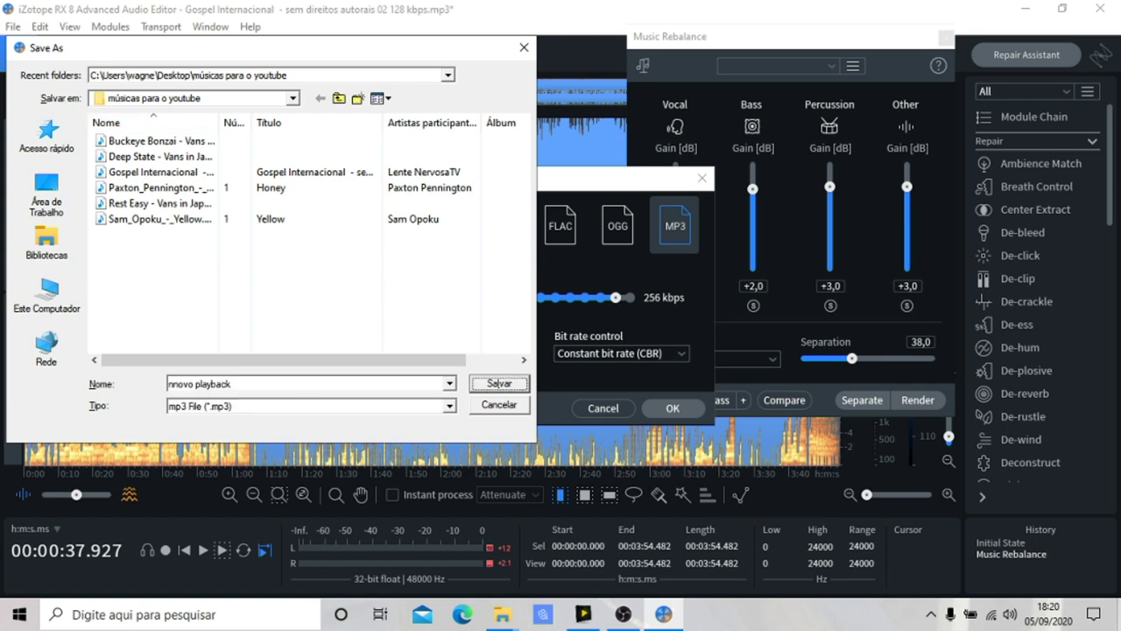
key("shift+Tab")
key("Return")
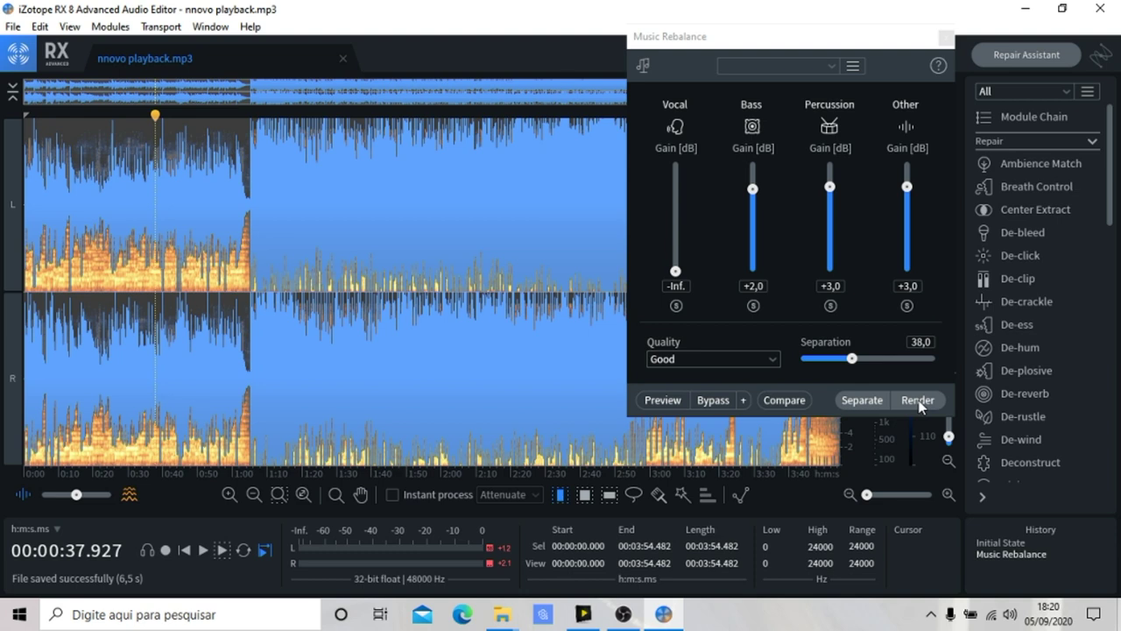
- Play the saved instrumental from about 1:05 and stop at about 1:15
key("space")
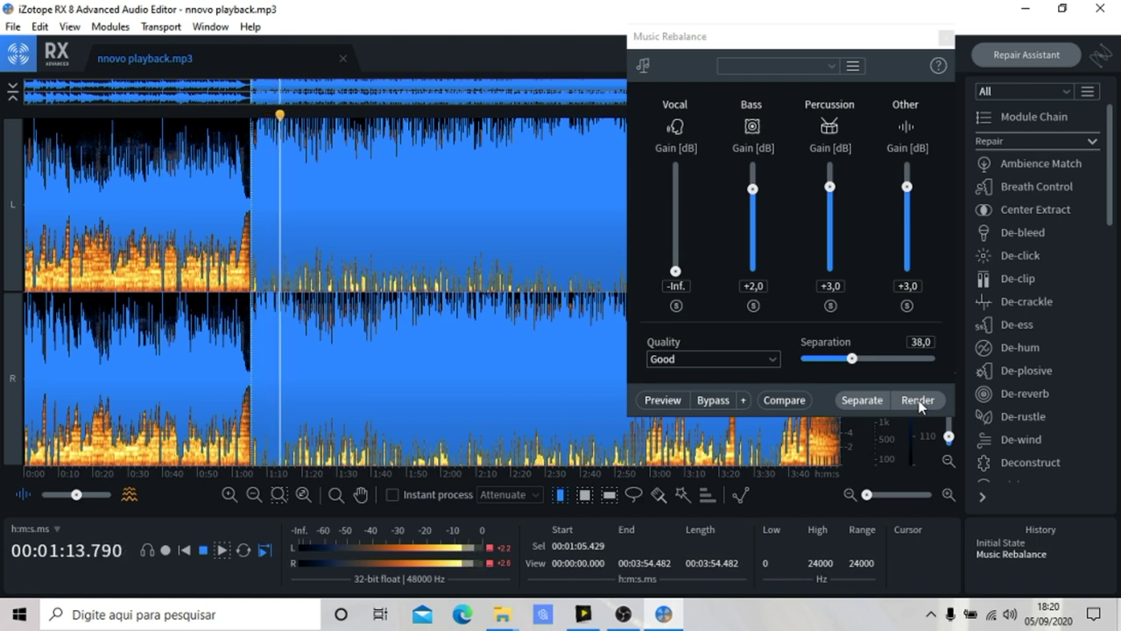
key("space")
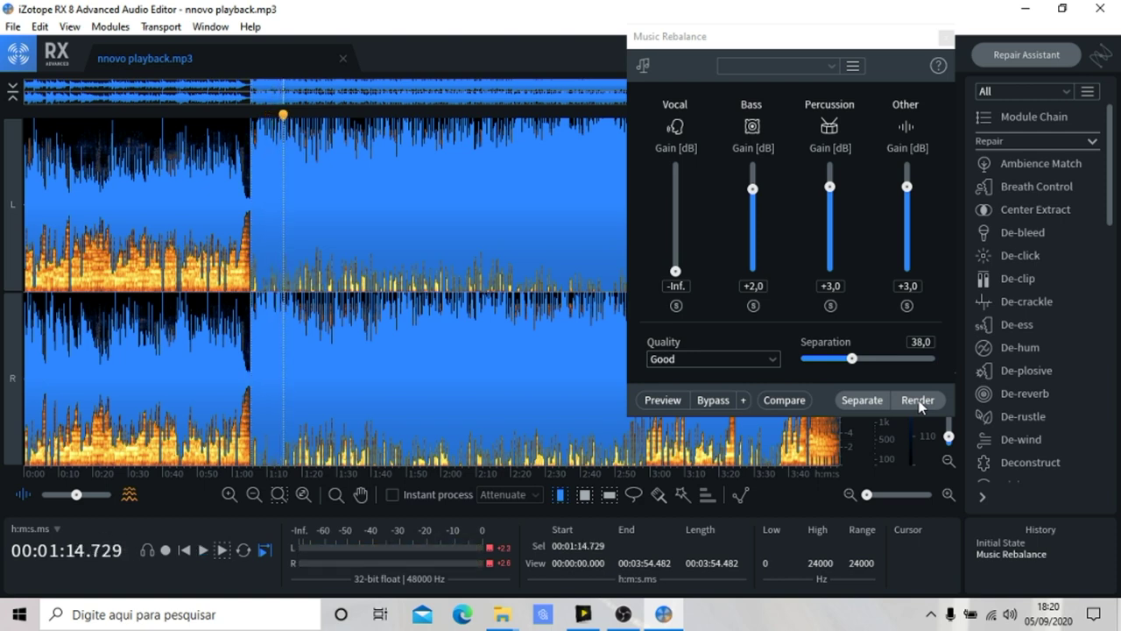